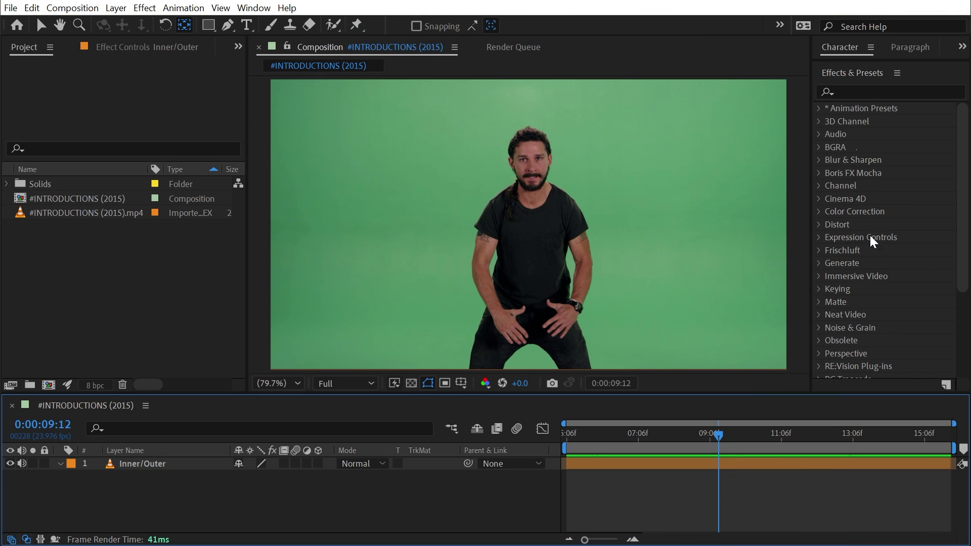
- Move the current time to 0:00:07:13 and apply the Inner/Outer Key effect to the green-screen footage
{"action": "left_click", "coordinate": [820, 290]}
{"action": "scroll", "coordinate": [880, 274], "scroll_direction": "down", "scroll_amount": 3}
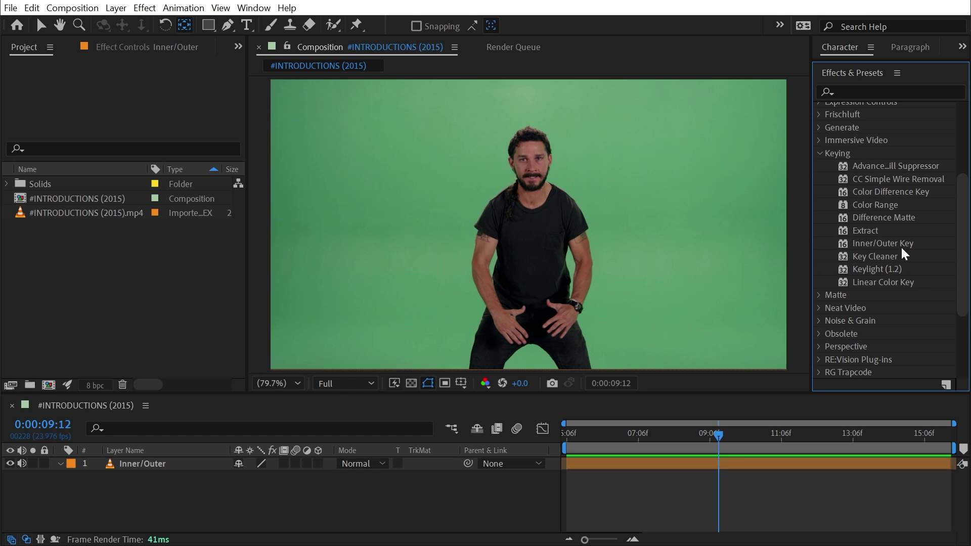
{"action": "left_click_drag", "start_coordinate": [903, 249], "coordinate": [643, 242]}
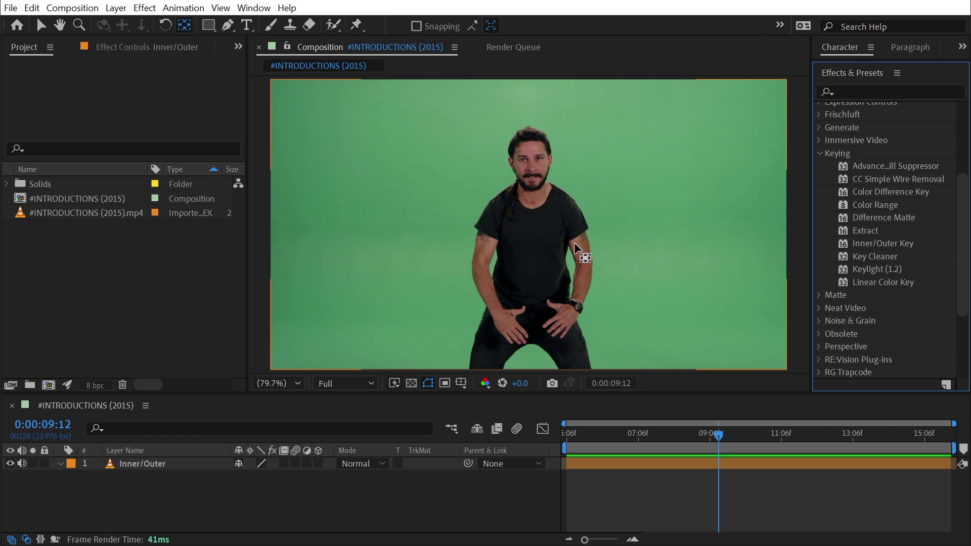
{"action": "left_click_drag", "start_coordinate": [577, 247], "coordinate": [532, 146]}
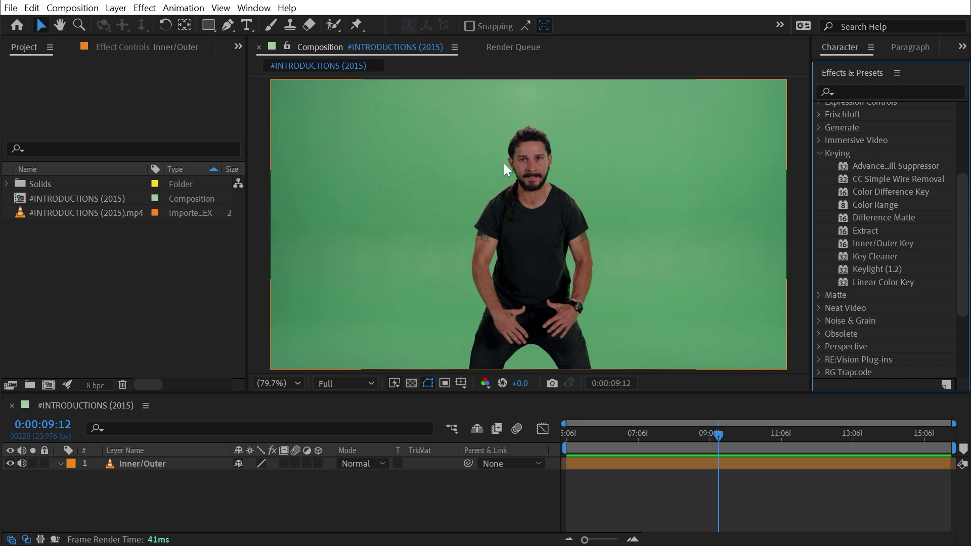
{"action": "left_click_drag", "start_coordinate": [706, 426], "coordinate": [664, 492]}
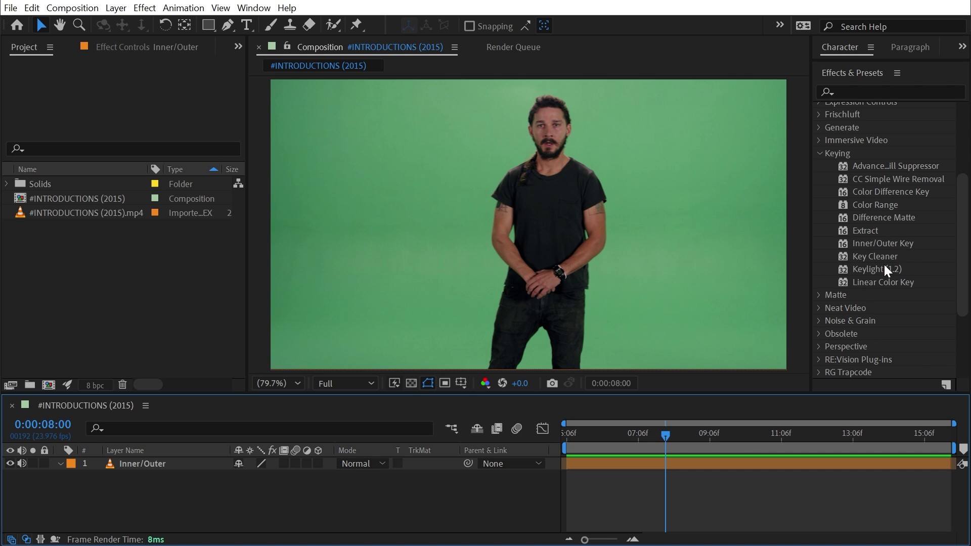
{"action": "mouse_move", "coordinate": [657, 438]}
{"action": "left_mouse_down"}
{"action": "mouse_move", "coordinate": [637, 431]}
{"action": "mouse_move", "coordinate": [650, 441]}
{"action": "left_mouse_up"}
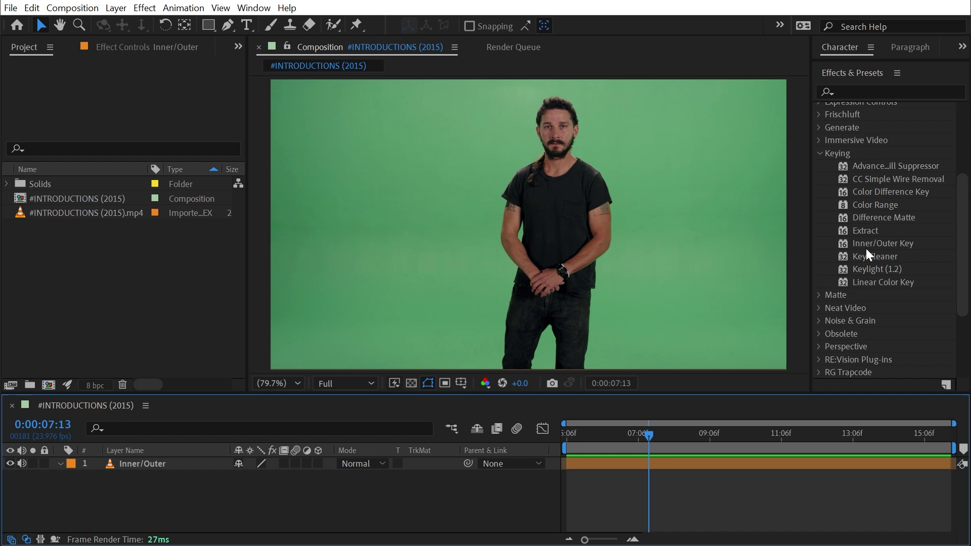
{"action": "left_click_drag", "start_coordinate": [866, 248], "coordinate": [582, 207]}
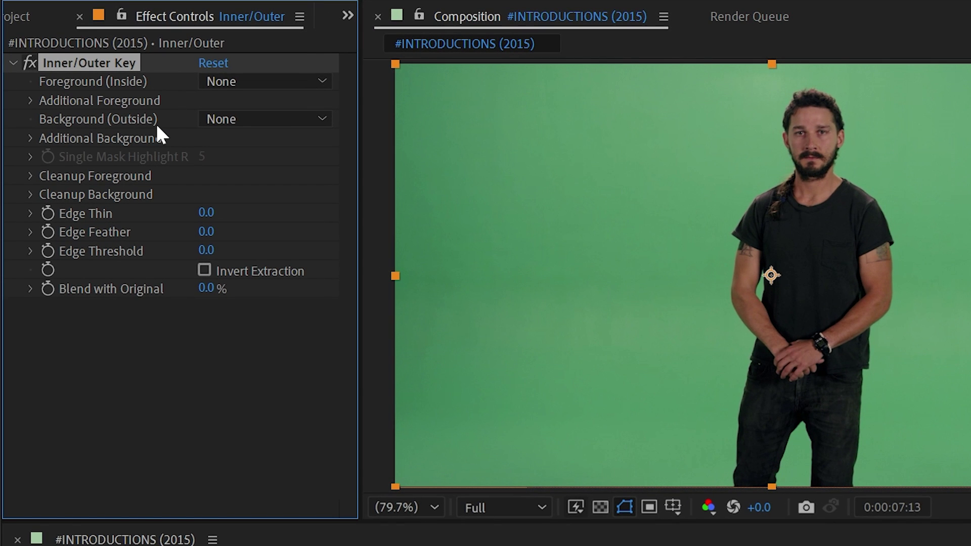
- Examine the additional foreground and additional background mask slots of the Inner/Outer Key effect
{"action": "left_click", "coordinate": [31, 101]}
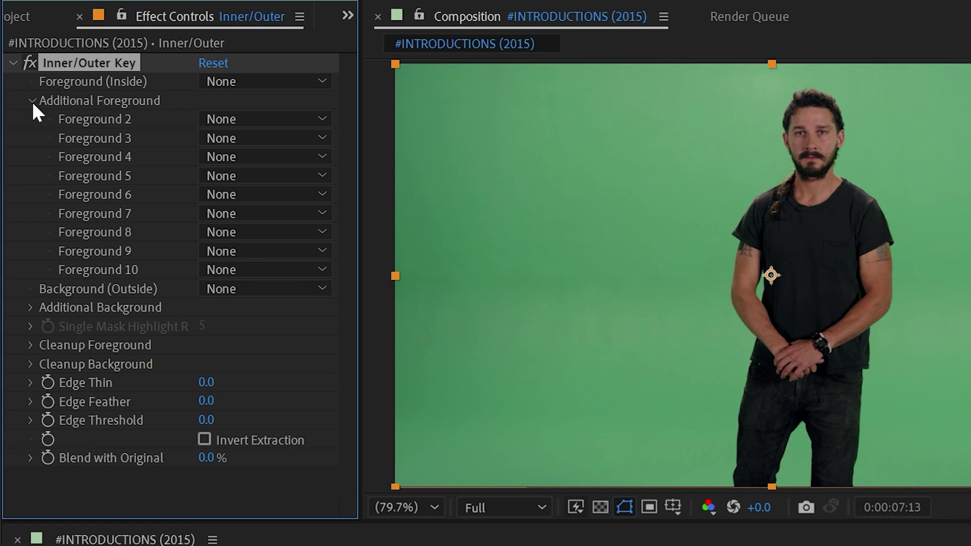
{"action": "left_click", "coordinate": [31, 308]}
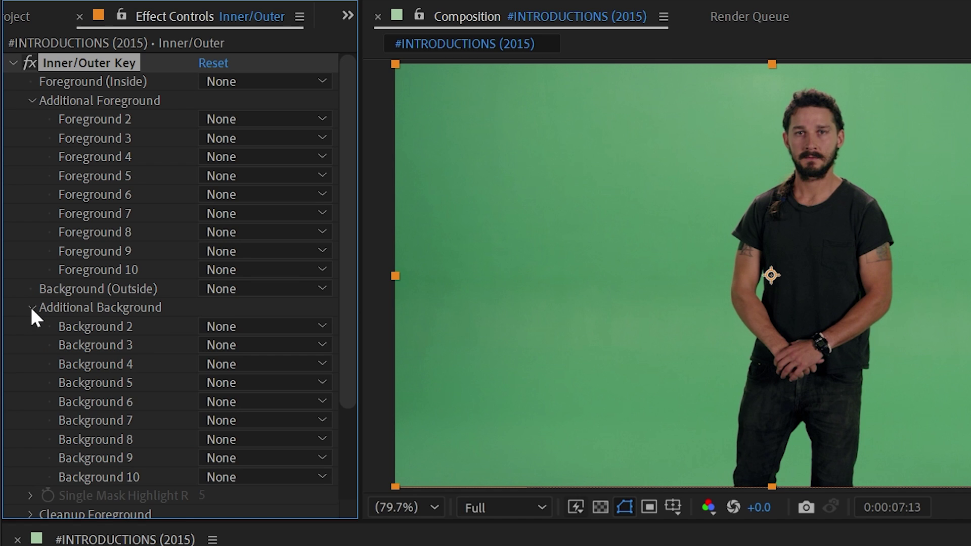
{"action": "left_click", "coordinate": [32, 308]}
{"action": "left_click", "coordinate": [30, 100]}
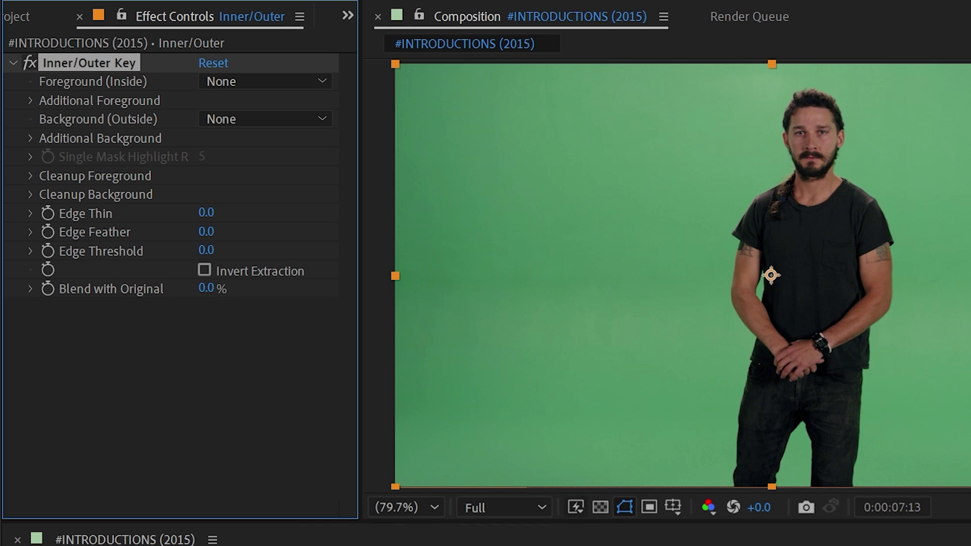
- Start a loose Pen tool mask on the footage layer, from below the man's feet up his image-left side and around his head
{"action": "key", "text": "F2"}
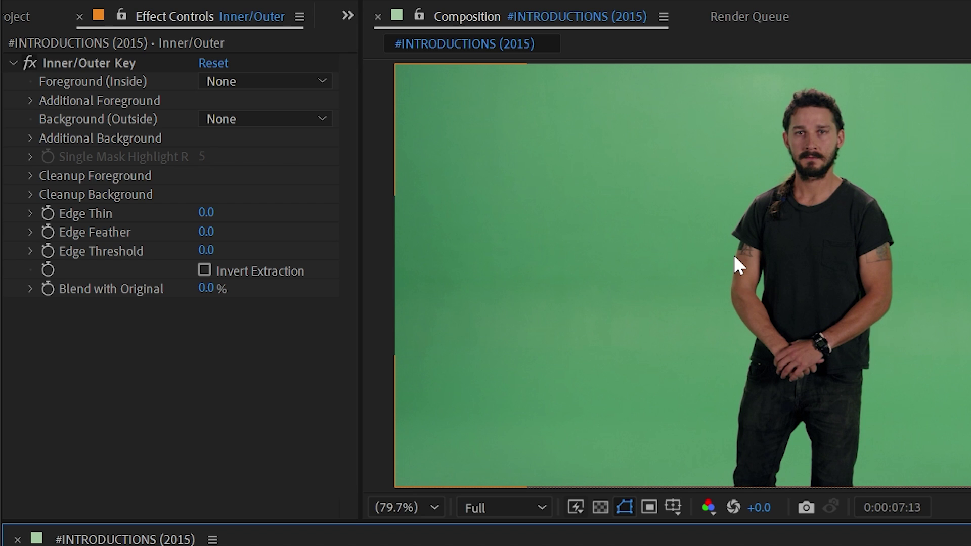
{"action": "left_click", "coordinate": [820, 238]}
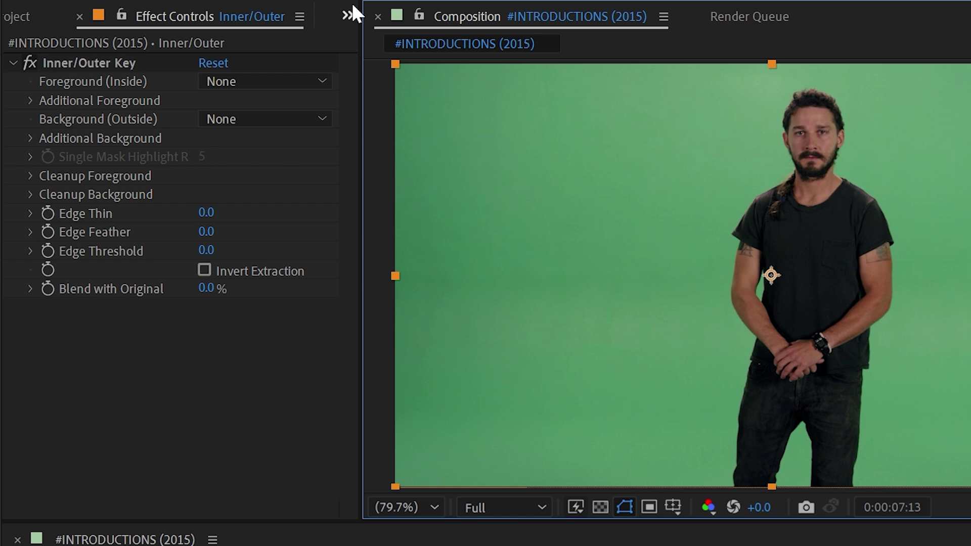
{"action": "key", "text": "g"}
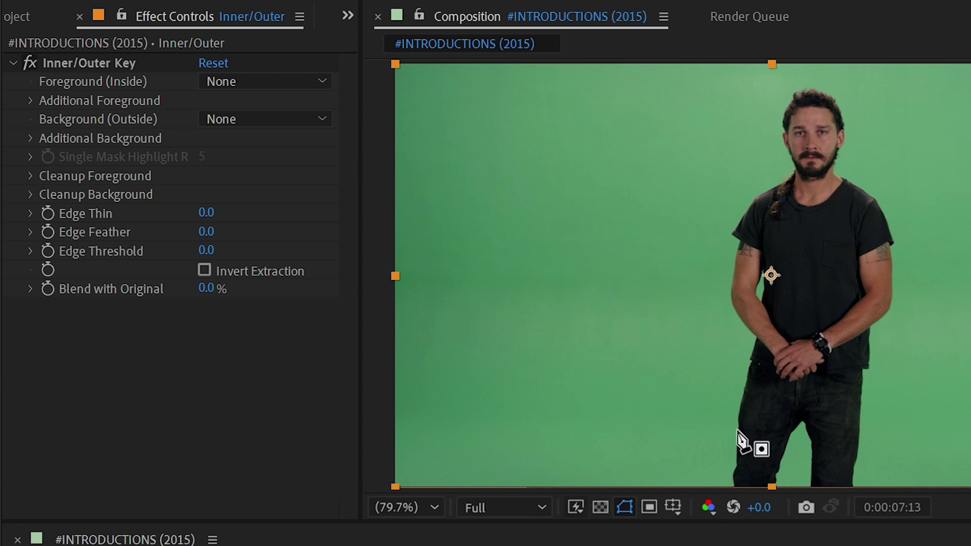
{"action": "scroll", "coordinate": [889, 388], "scroll_direction": "down", "scroll_amount": 1}
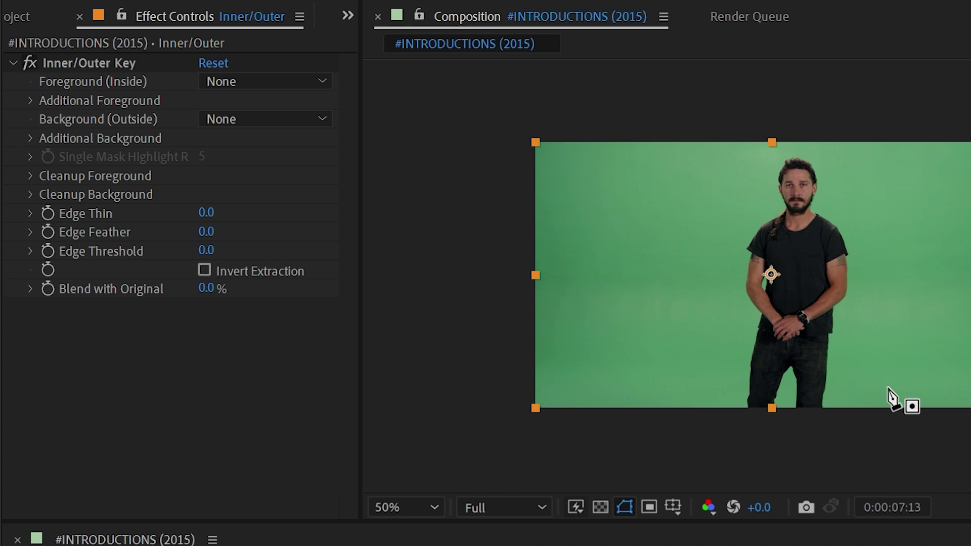
{"action": "scroll", "coordinate": [766, 392], "scroll_direction": "up", "scroll_amount": 2}
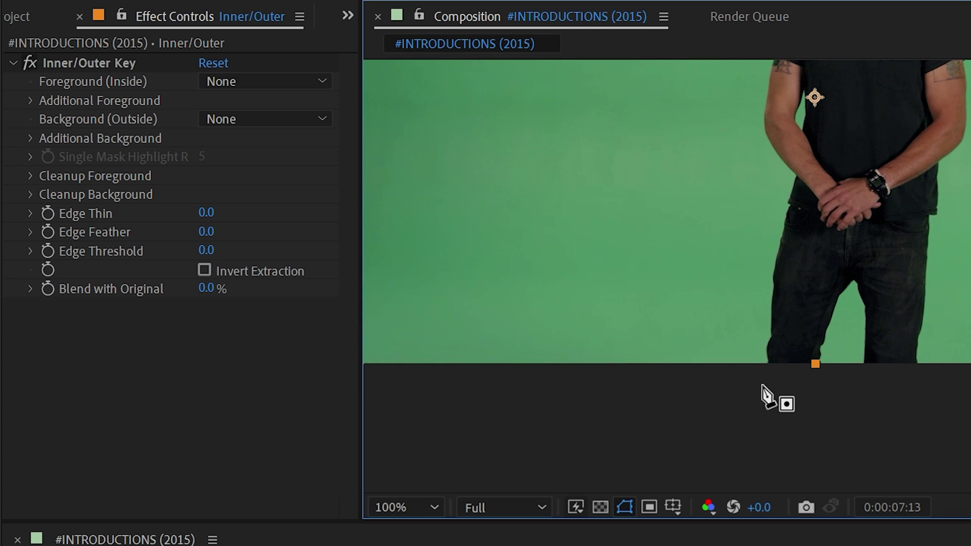
{"action": "left_click_drag", "start_coordinate": [757, 247], "coordinate": [766, 184]}
{"action": "left_click", "coordinate": [780, 176]}
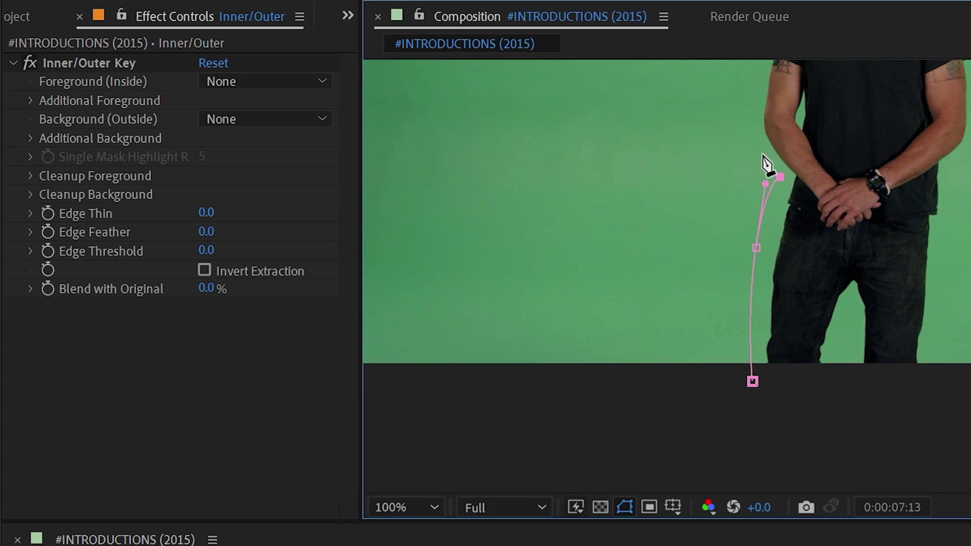
{"action": "left_click_drag", "start_coordinate": [739, 100], "coordinate": [743, 58]}
{"action": "left_click_drag", "start_coordinate": [790, 177], "coordinate": [807, 108]}
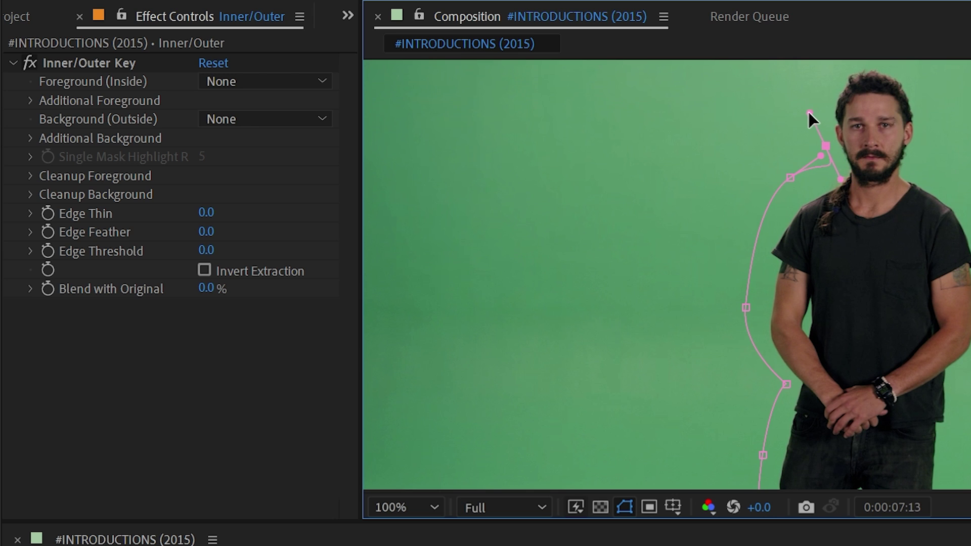
{"action": "left_click_drag", "start_coordinate": [838, 70], "coordinate": [854, 58]}
- Continue the mask path down the man's image-right side and up between his legs, then close it at the starting point
{"action": "left_click_drag", "start_coordinate": [911, 105], "coordinate": [913, 179]}
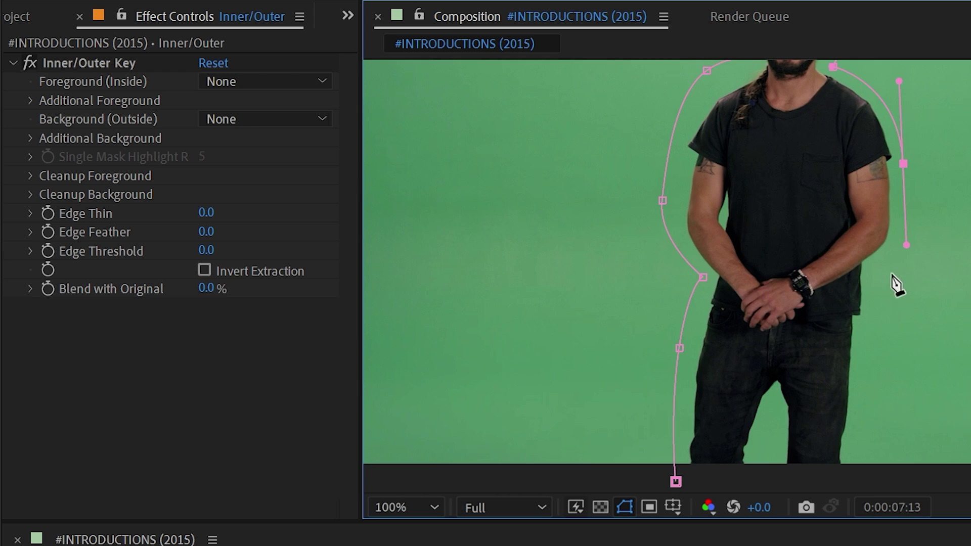
{"action": "left_click_drag", "start_coordinate": [885, 262], "coordinate": [876, 270]}
{"action": "left_click_drag", "start_coordinate": [873, 316], "coordinate": [872, 330]}
{"action": "left_click_drag", "start_coordinate": [863, 374], "coordinate": [866, 390]}
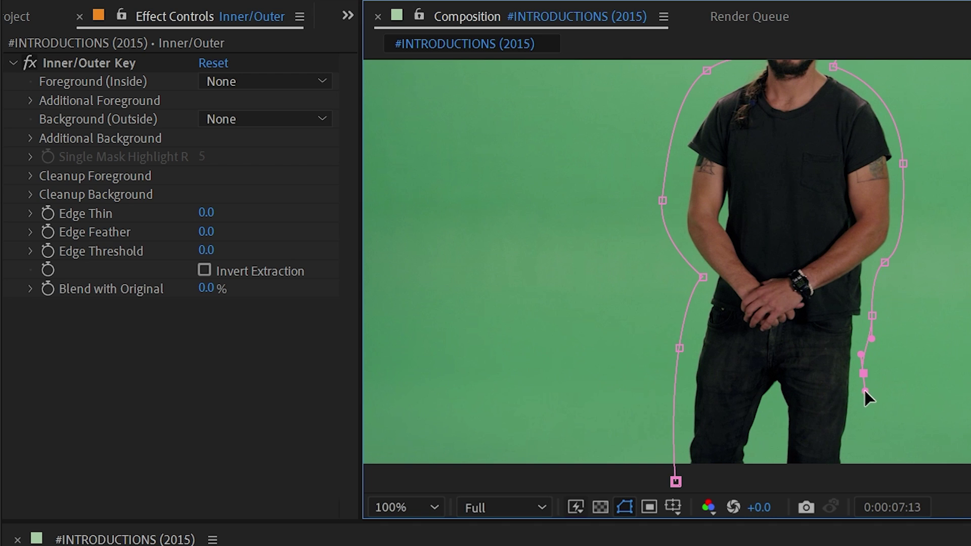
{"action": "left_click", "coordinate": [853, 468]}
{"action": "left_click_drag", "start_coordinate": [782, 479], "coordinate": [758, 440]}
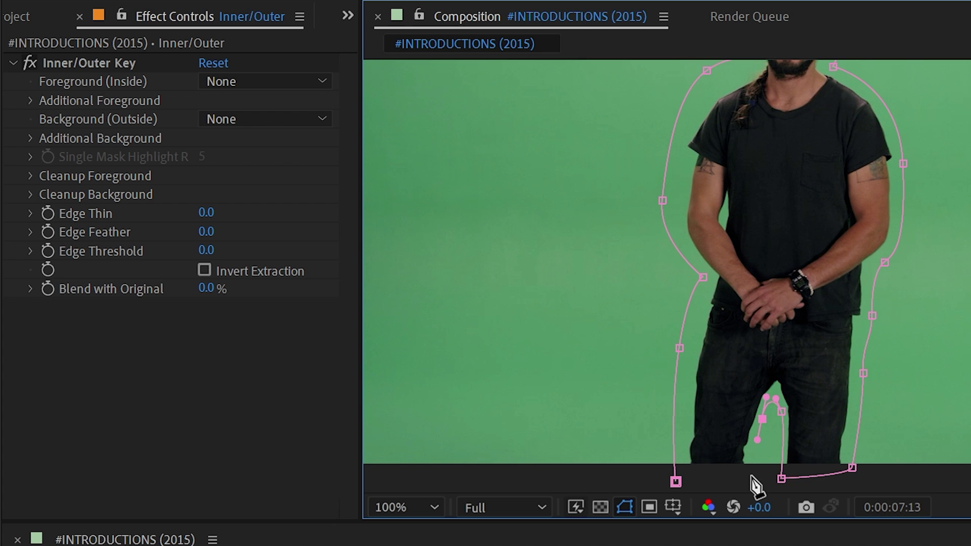
{"action": "left_click", "coordinate": [677, 481]}
{"action": "scroll", "coordinate": [820, 211], "scroll_direction": "down", "scroll_amount": 2}
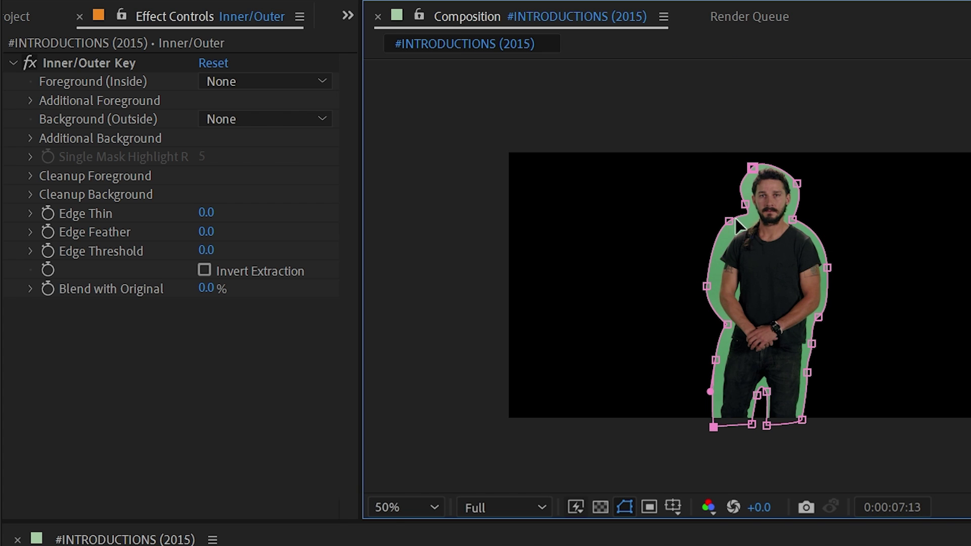
- Set Mask 1's mode to None and assign it as the Foreground (Inside) of the Inner/Outer Key
{"action": "key", "text": "shift+/"}
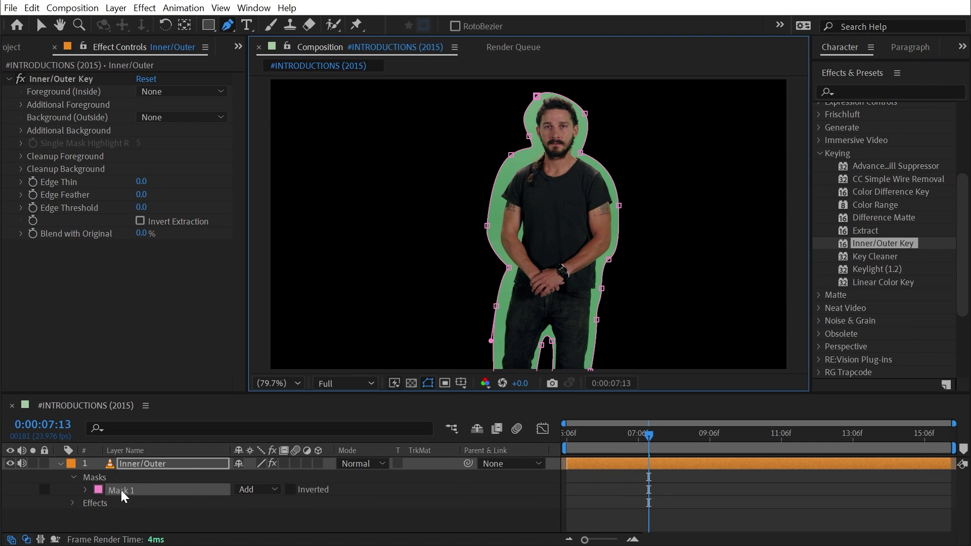
{"action": "left_click", "coordinate": [257, 490]}
{"action": "left_click", "coordinate": [267, 505]}
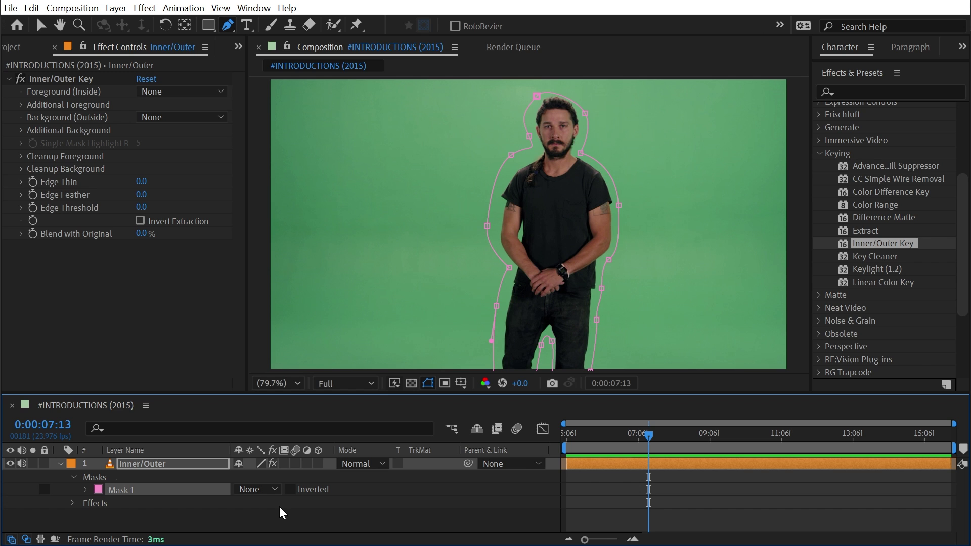
{"action": "left_click", "coordinate": [142, 92]}
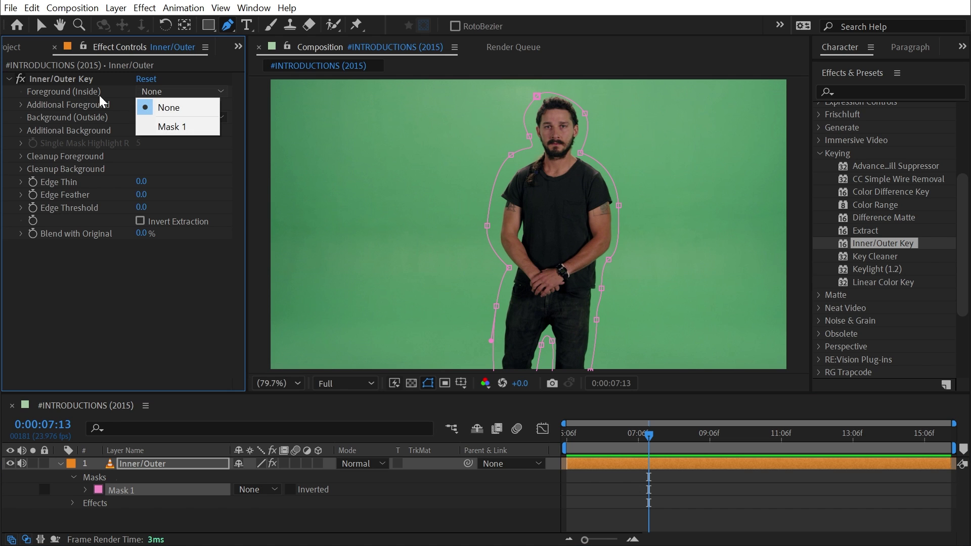
{"action": "left_click", "coordinate": [185, 128]}
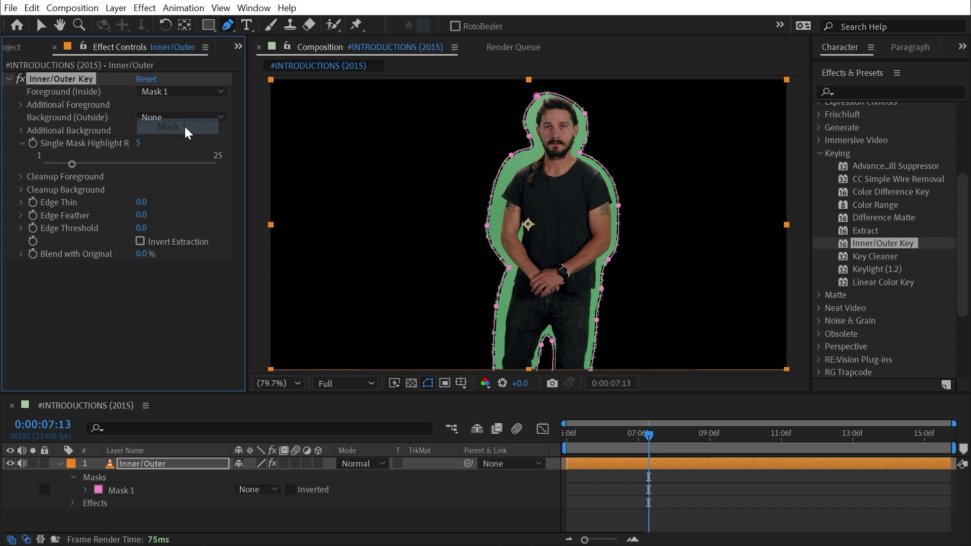
- Move the Mask 1 points around the man's head and neck closer to his outline
{"action": "left_click", "coordinate": [696, 489]}
{"action": "key", "text": "/"}
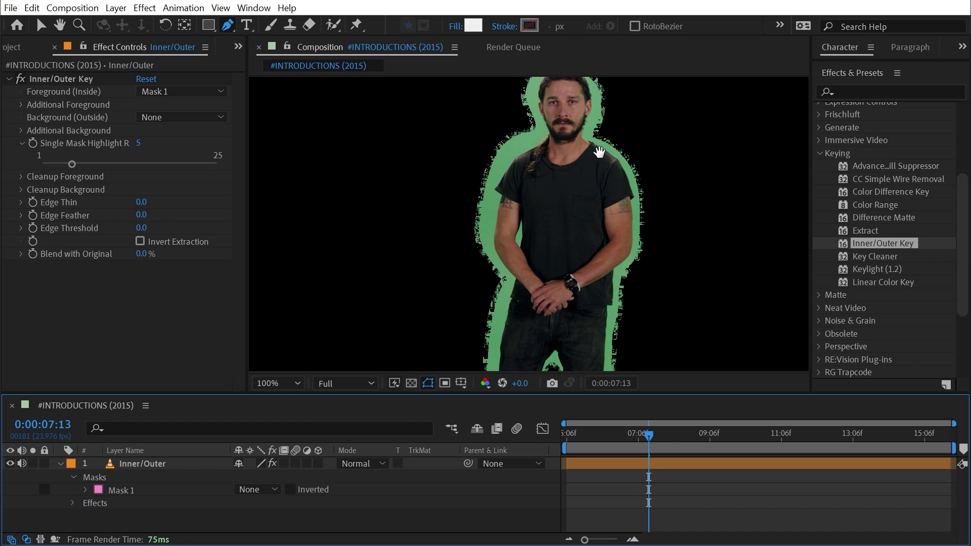
{"action": "left_click_drag", "start_coordinate": [600, 152], "coordinate": [557, 187]}
{"action": "scroll", "coordinate": [562, 133], "scroll_direction": "up", "scroll_amount": 1}
{"action": "left_click_drag", "start_coordinate": [572, 118], "coordinate": [578, 231]}
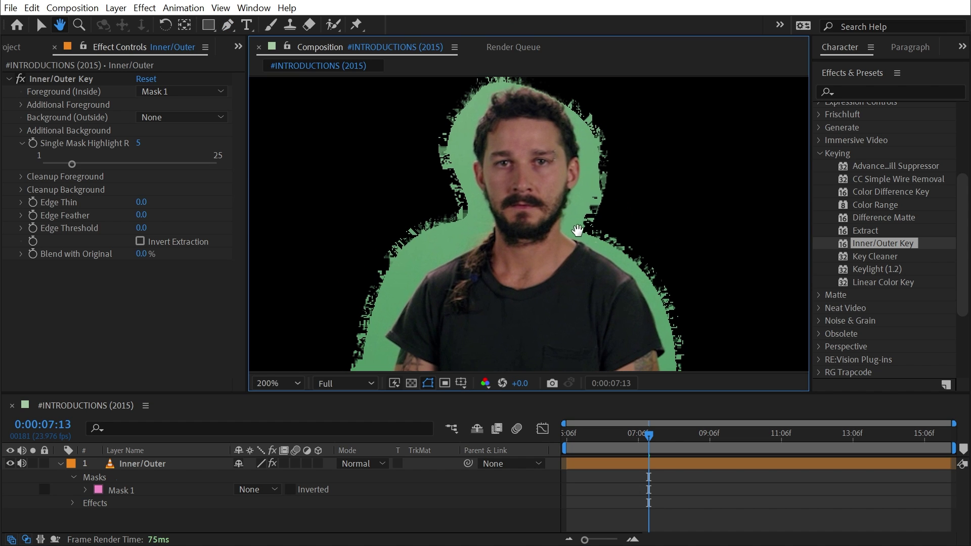
{"action": "key", "text": "v"}
{"action": "left_click", "coordinate": [598, 131]}
{"action": "left_click_drag", "start_coordinate": [595, 131], "coordinate": [577, 112]}
{"action": "key", "text": "h"}
{"action": "mouse_move", "coordinate": [491, 103]}
{"action": "left_mouse_down"}
{"action": "mouse_move", "coordinate": [497, 127]}
{"action": "mouse_move", "coordinate": [483, 111]}
{"action": "mouse_move", "coordinate": [490, 115]}
{"action": "left_mouse_up"}
{"action": "key", "text": "v"}
{"action": "left_click_drag", "start_coordinate": [461, 209], "coordinate": [475, 222]}
{"action": "left_click_drag", "start_coordinate": [458, 150], "coordinate": [453, 157]}
- Pull the Mask 1 points along the man's image-left arm and leg closer to his body, including the lower corner
{"action": "left_click_drag", "start_coordinate": [440, 308], "coordinate": [448, 137]}
{"action": "left_click_drag", "start_coordinate": [375, 261], "coordinate": [379, 259]}
{"action": "left_click_drag", "start_coordinate": [436, 369], "coordinate": [372, 116]}
{"action": "left_click_drag", "start_coordinate": [329, 183], "coordinate": [347, 214]}
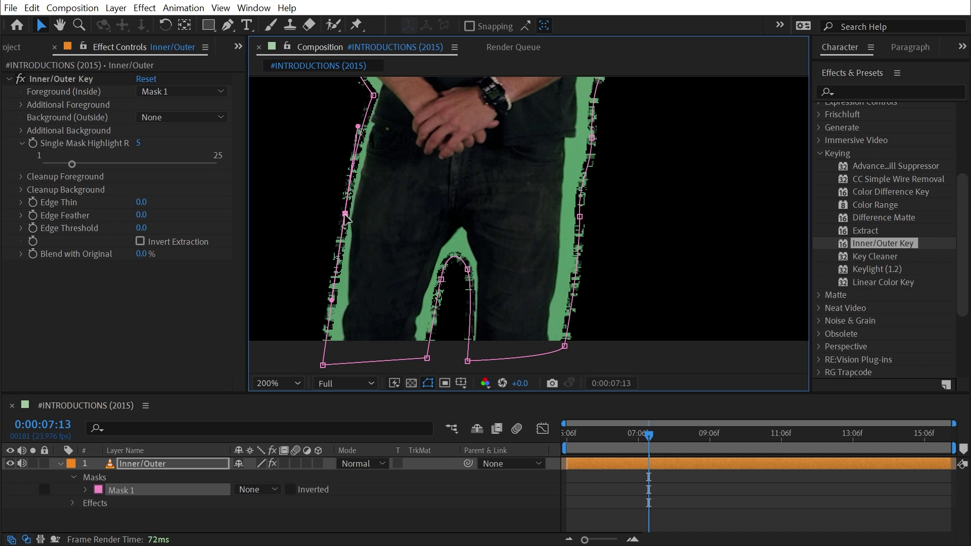
{"action": "left_click_drag", "start_coordinate": [349, 335], "coordinate": [345, 274]}
{"action": "left_click_drag", "start_coordinate": [321, 304], "coordinate": [329, 301]}
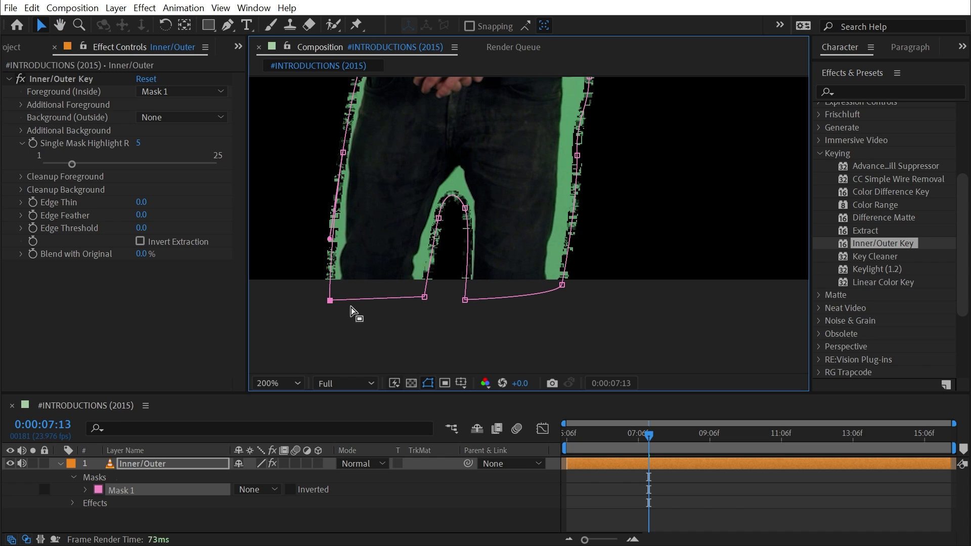
- Fit Mask 1 tighter between the man's legs and up his image-right leg to the elbow
{"action": "left_click_drag", "start_coordinate": [419, 298], "coordinate": [410, 300]}
{"action": "left_click_drag", "start_coordinate": [434, 220], "coordinate": [458, 169]}
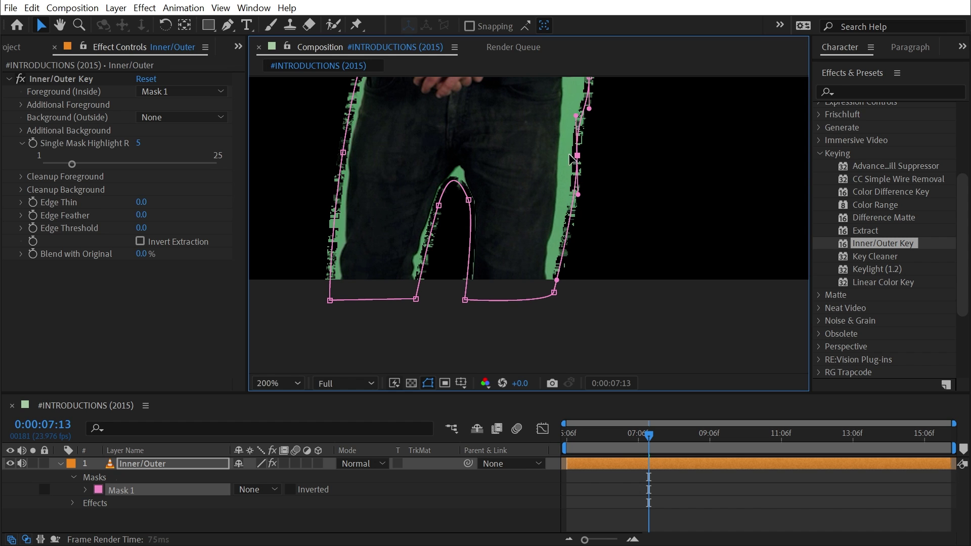
{"action": "left_click_drag", "start_coordinate": [569, 154], "coordinate": [560, 156]}
{"action": "left_click_drag", "start_coordinate": [584, 120], "coordinate": [573, 291]}
{"action": "left_click_drag", "start_coordinate": [578, 248], "coordinate": [568, 232]}
{"action": "left_click_drag", "start_coordinate": [596, 175], "coordinate": [591, 169]}
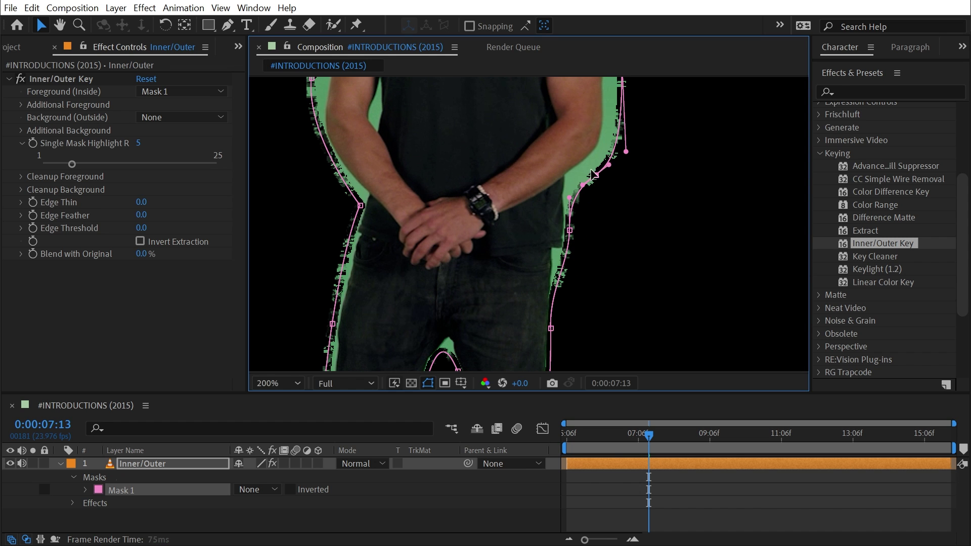
- Fit Mask 1 closer to the man's head and neck on the image-left side by adjusting its points and curve
{"action": "scroll", "coordinate": [602, 179], "scroll_direction": "up", "scroll_amount": 5}
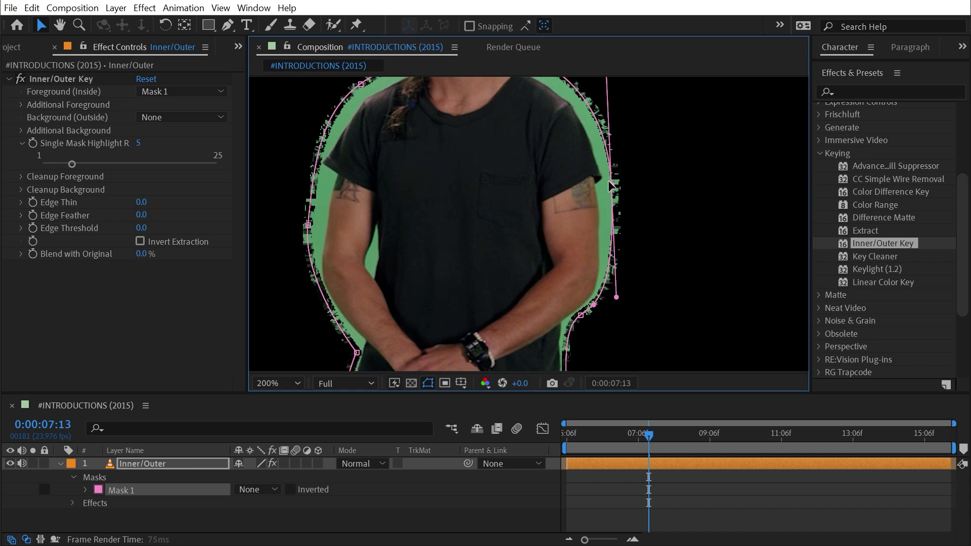
{"action": "left_click_drag", "start_coordinate": [612, 186], "coordinate": [640, 293]}
{"action": "left_click", "coordinate": [534, 158]}
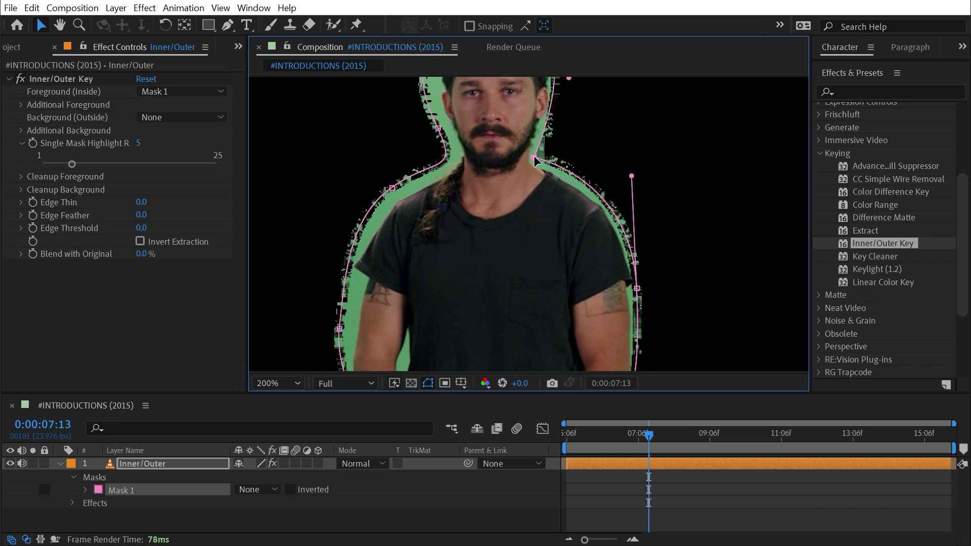
{"action": "left_click_drag", "start_coordinate": [536, 161], "coordinate": [567, 263]}
{"action": "left_click", "coordinate": [486, 125]}
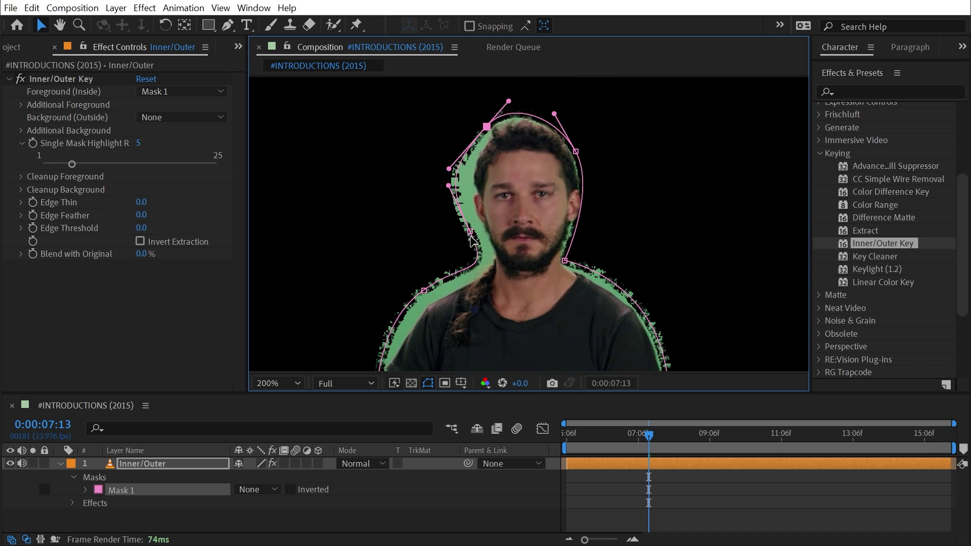
{"action": "left_click_drag", "start_coordinate": [471, 237], "coordinate": [488, 242]}
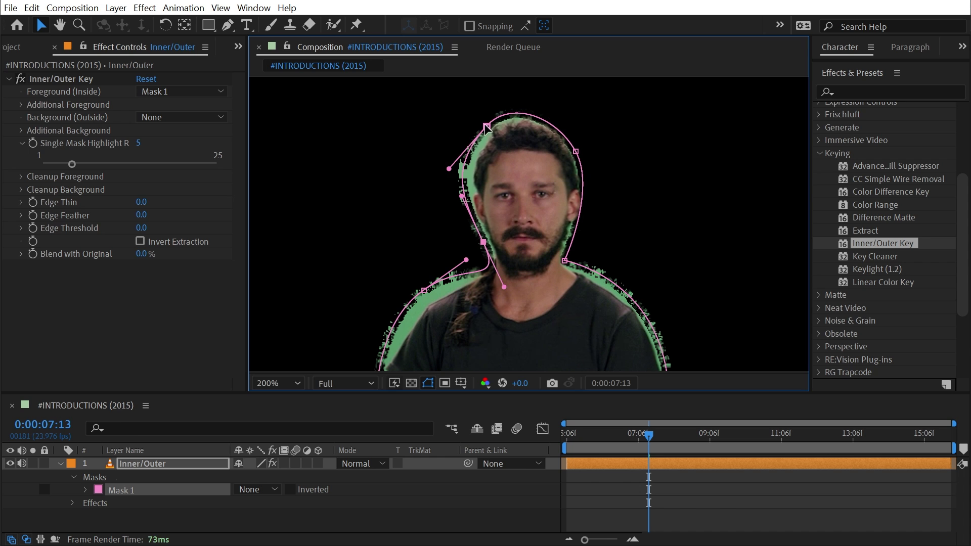
{"action": "left_click_drag", "start_coordinate": [486, 126], "coordinate": [492, 128]}
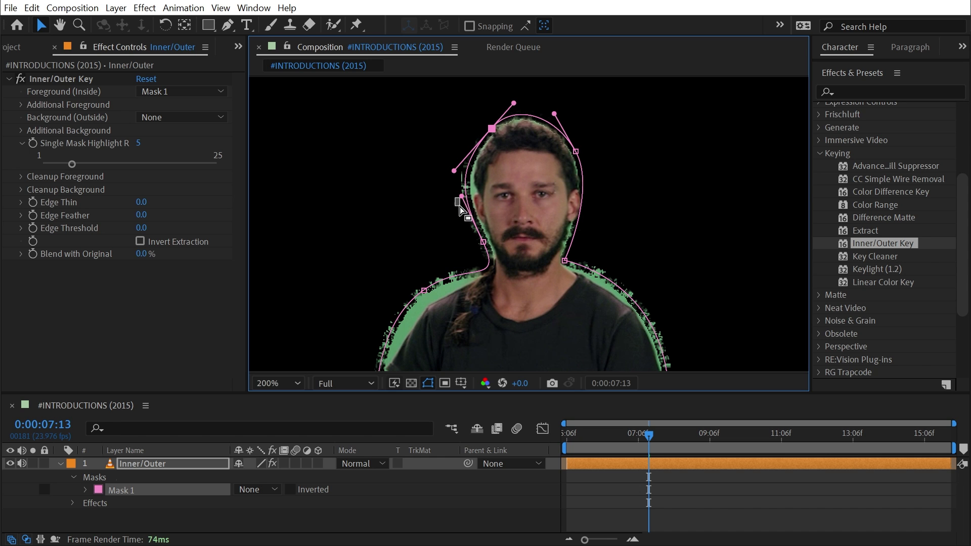
{"action": "left_click_drag", "start_coordinate": [459, 205], "coordinate": [471, 183]}
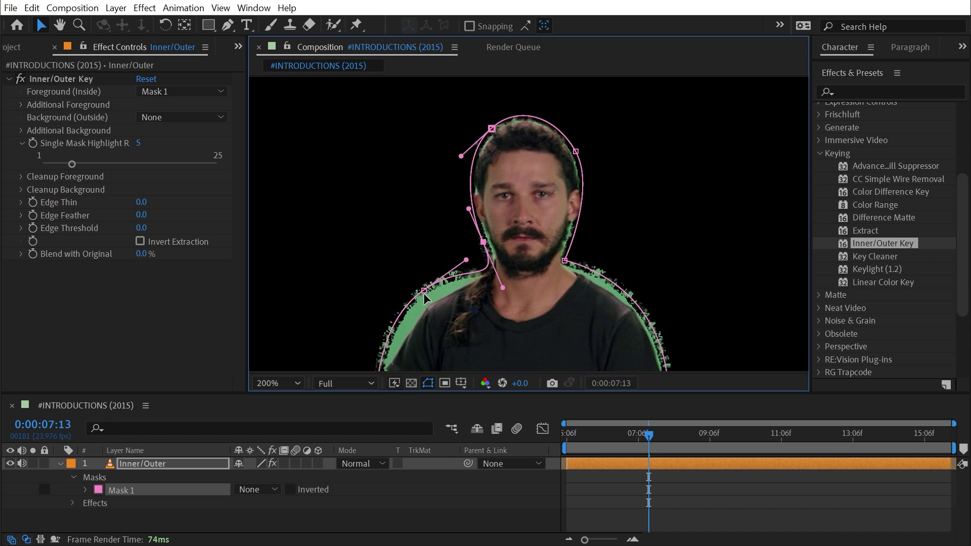
- Add Mask 1 points around the image-left sleeve edge and pull the path tight to the sleeve and upper arm
{"action": "key", "text": "g"}
{"action": "scroll", "coordinate": [425, 299], "scroll_direction": "down", "scroll_amount": 5}
{"action": "left_click_drag", "start_coordinate": [384, 211], "coordinate": [396, 206]}
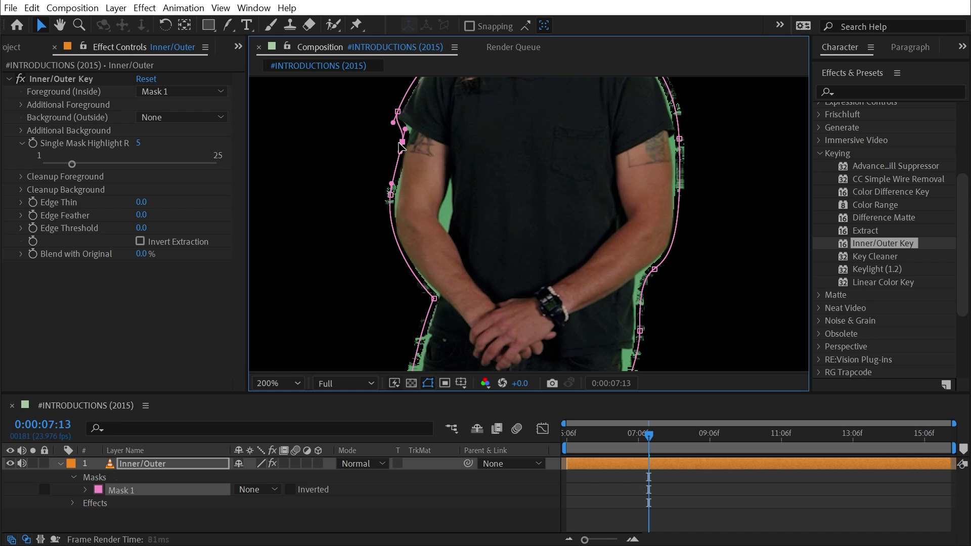
{"action": "left_click_drag", "start_coordinate": [398, 143], "coordinate": [397, 143]}
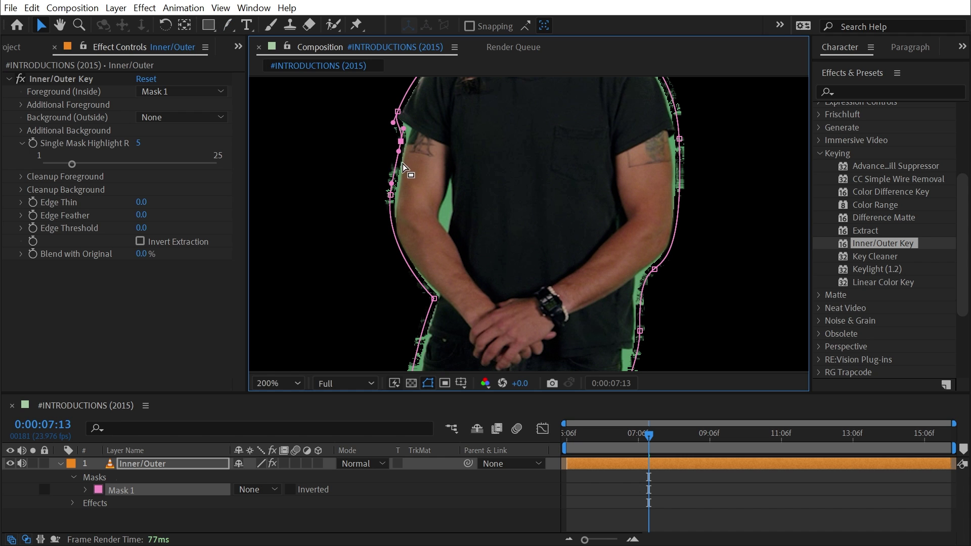
{"action": "left_click", "coordinate": [390, 196]}
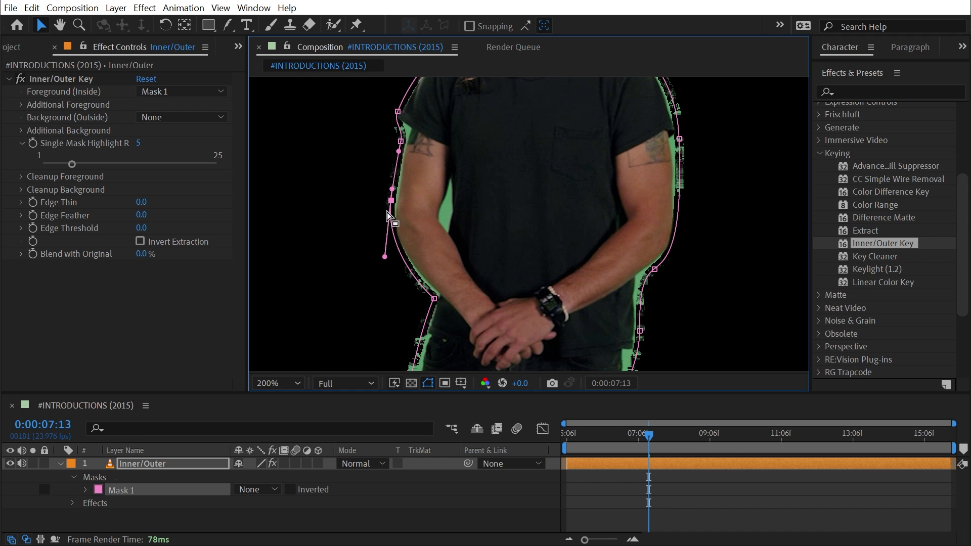
{"action": "left_click_drag", "start_coordinate": [389, 205], "coordinate": [386, 212]}
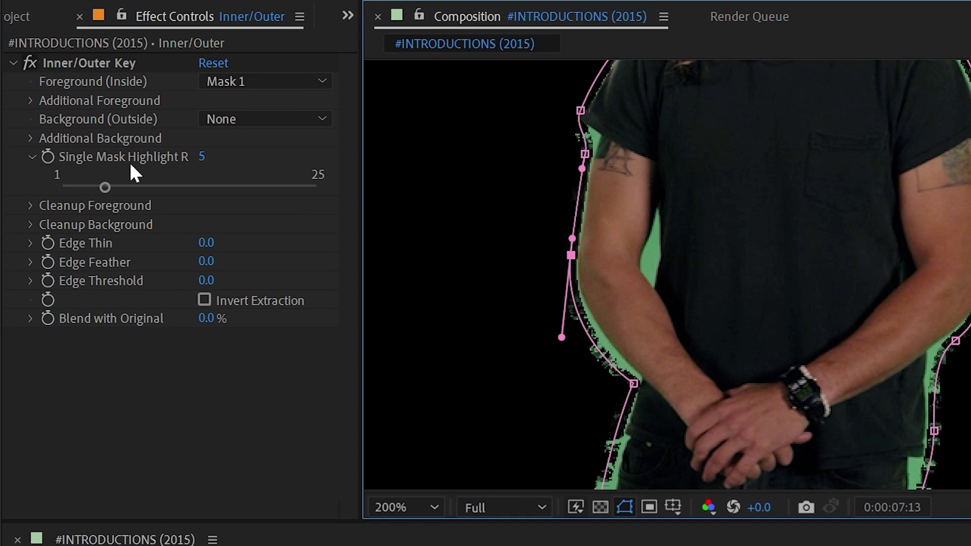
- Set the Inner/Outer Key's Single Mask Highlight Radius to 9
{"action": "left_click_drag", "start_coordinate": [105, 187], "coordinate": [142, 186]}
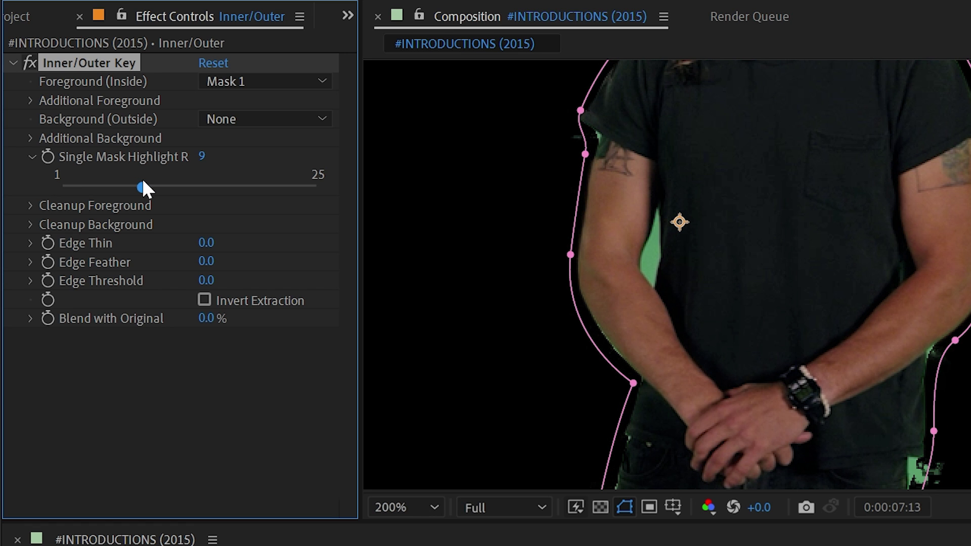
{"action": "left_click_drag", "start_coordinate": [842, 163], "coordinate": [895, 316]}
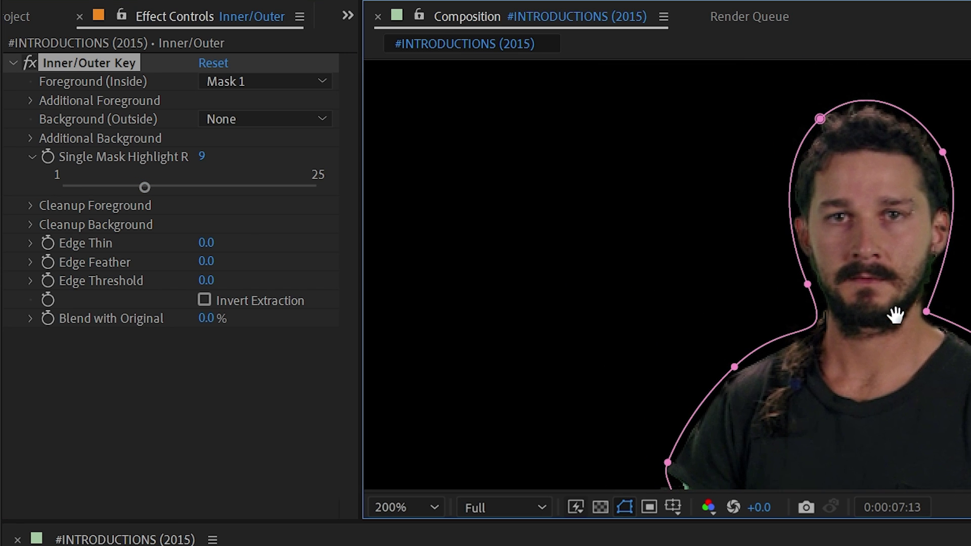
{"action": "left_click_drag", "start_coordinate": [885, 229], "coordinate": [862, 66]}
{"action": "left_click_drag", "start_coordinate": [962, 475], "coordinate": [936, 106]}
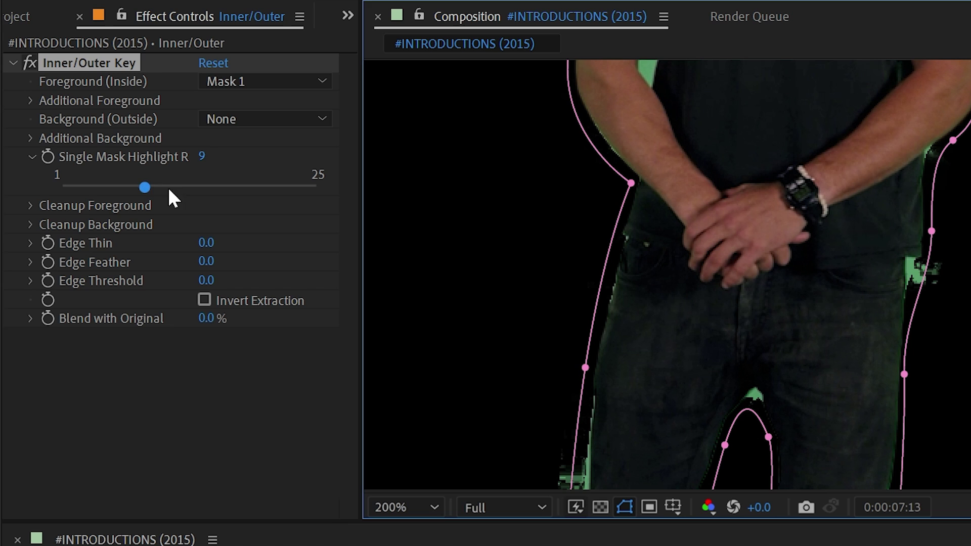
{"action": "mouse_move", "coordinate": [168, 188]}
{"action": "left_mouse_down"}
{"action": "mouse_move", "coordinate": [156, 177]}
{"action": "mouse_move", "coordinate": [151, 186]}
{"action": "left_mouse_up"}
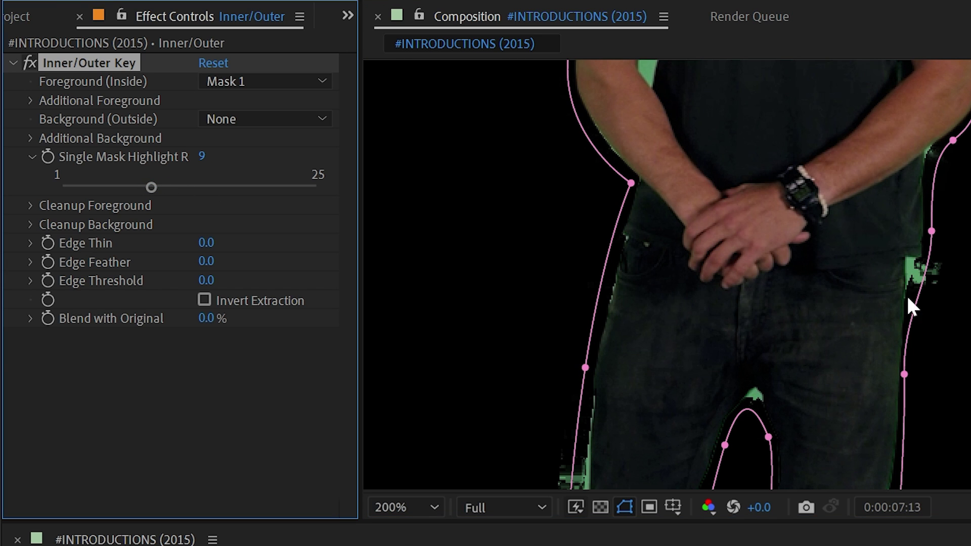
- Add a Mask 1 point below the shirt hem on the image-right side and move it up against the hip
{"action": "key", "text": "g"}
{"action": "left_click", "coordinate": [920, 293]}
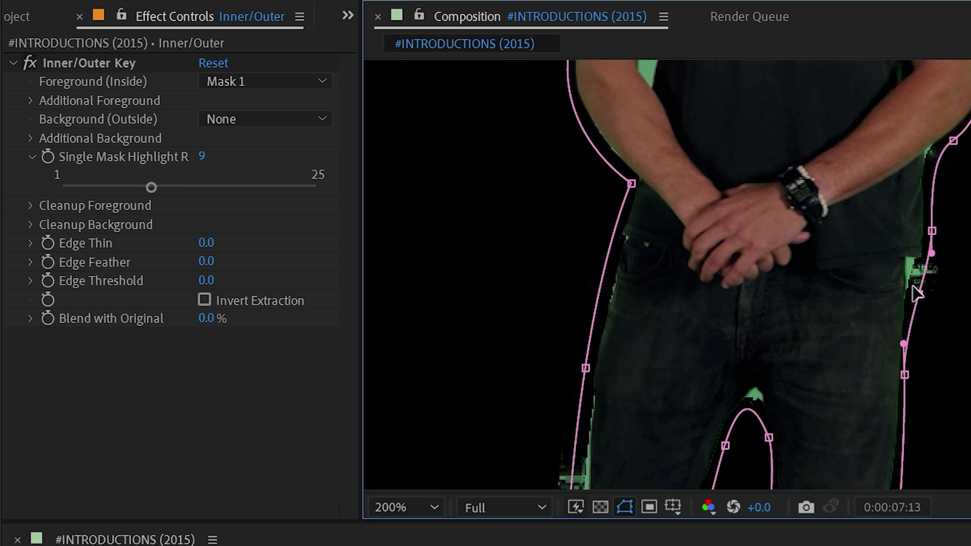
{"action": "left_click_drag", "start_coordinate": [918, 291], "coordinate": [918, 265]}
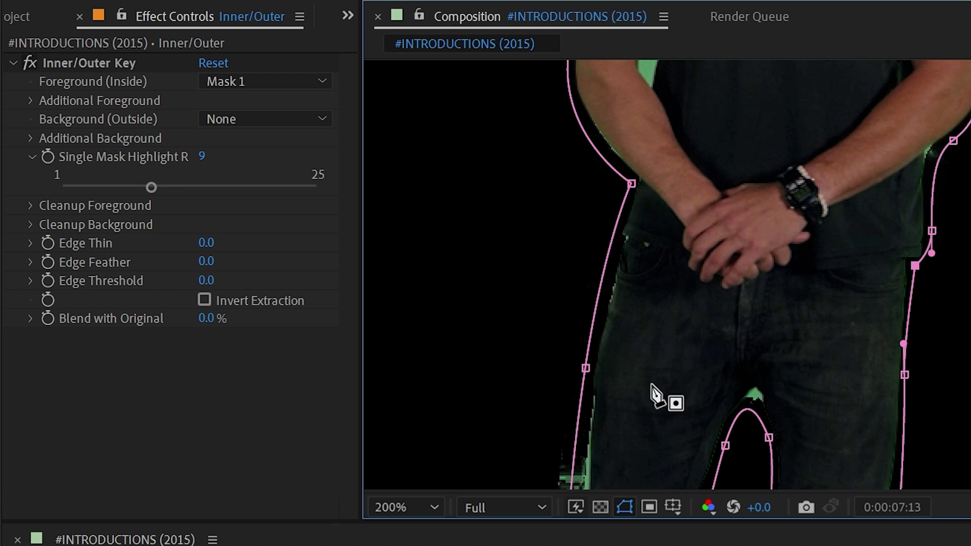
- Tighten Mask 1 along the image-left leg by adjusting the lower corner's curve and adding a point at the hip
{"action": "left_click_drag", "start_coordinate": [628, 410], "coordinate": [637, 310]}
{"action": "left_click", "coordinate": [624, 363]}
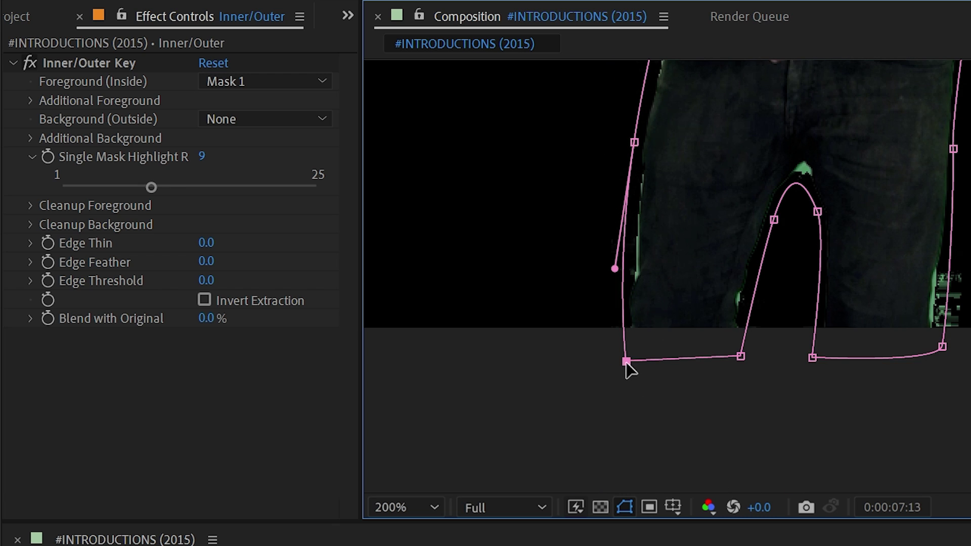
{"action": "left_click_drag", "start_coordinate": [615, 269], "coordinate": [623, 268]}
{"action": "left_click_drag", "start_coordinate": [646, 69], "coordinate": [685, 288]}
{"action": "left_click_drag", "start_coordinate": [689, 280], "coordinate": [690, 278]}
- Add a Mask 1 point at the crotch, raise it towards the jeans, and pull the lower image-right corner inward
{"action": "left_click", "coordinate": [835, 407]}
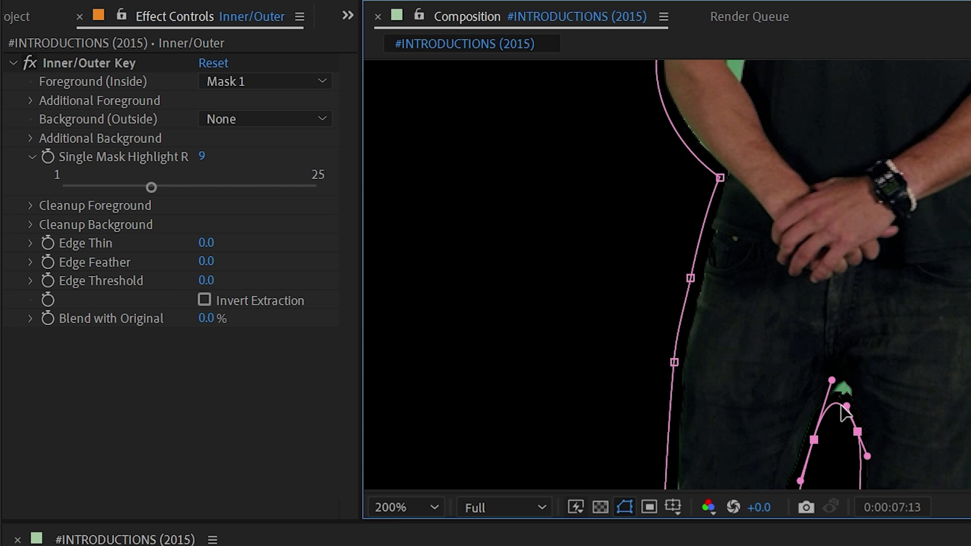
{"action": "left_click_drag", "start_coordinate": [836, 409], "coordinate": [844, 399]}
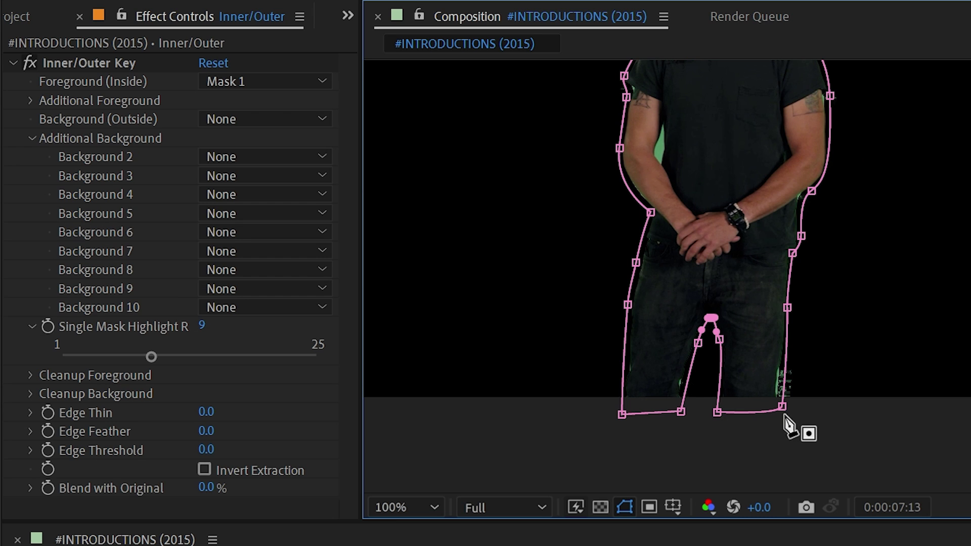
{"action": "left_click_drag", "start_coordinate": [783, 407], "coordinate": [779, 408]}
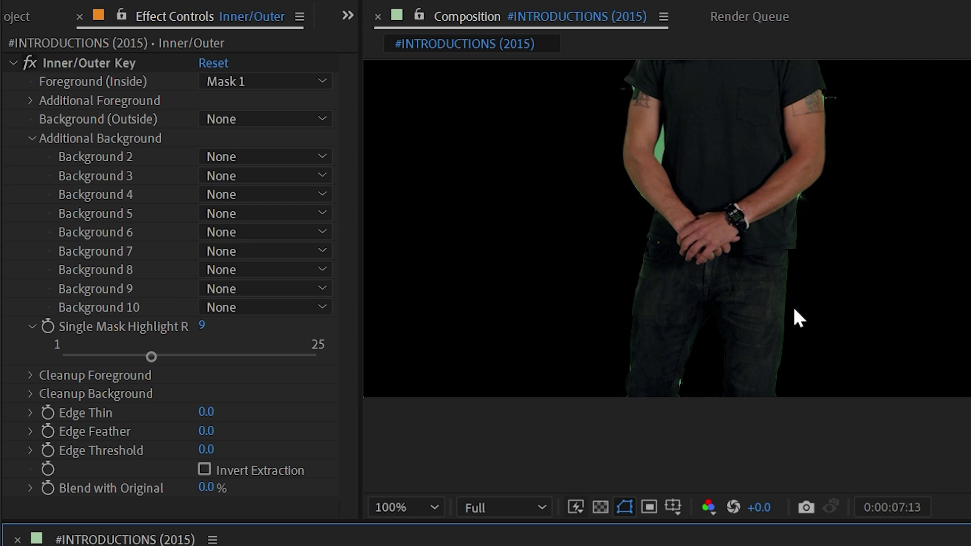
- Check the whole keyed figure, including against the transparency grid, and scrub the timeline around the current frame
{"action": "left_click_drag", "start_coordinate": [737, 188], "coordinate": [790, 349]}
{"action": "scroll", "coordinate": [764, 289], "scroll_direction": "down", "scroll_amount": 1}
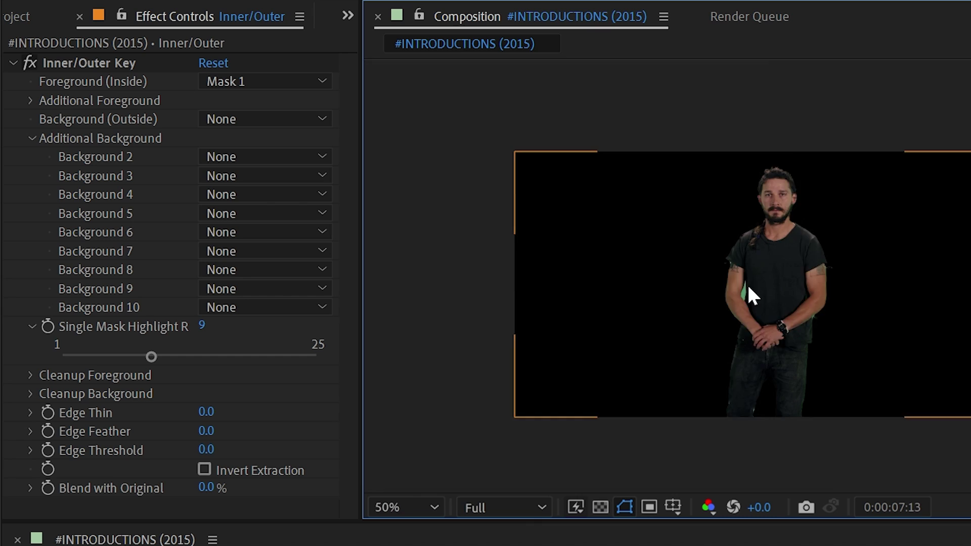
{"action": "scroll", "coordinate": [748, 283], "scroll_direction": "up", "scroll_amount": 1}
{"action": "scroll", "coordinate": [743, 271], "scroll_direction": "down", "scroll_amount": 2}
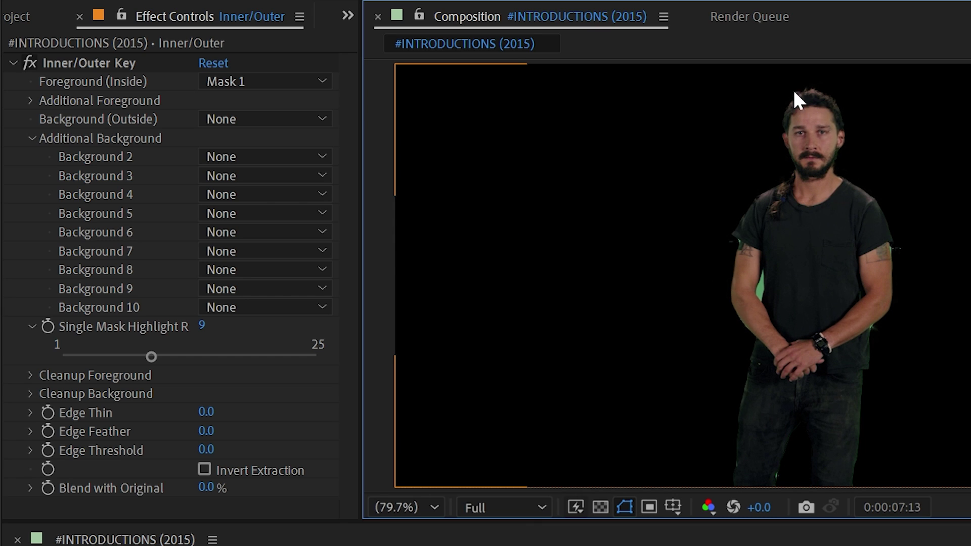
{"action": "left_click", "coordinate": [602, 509]}
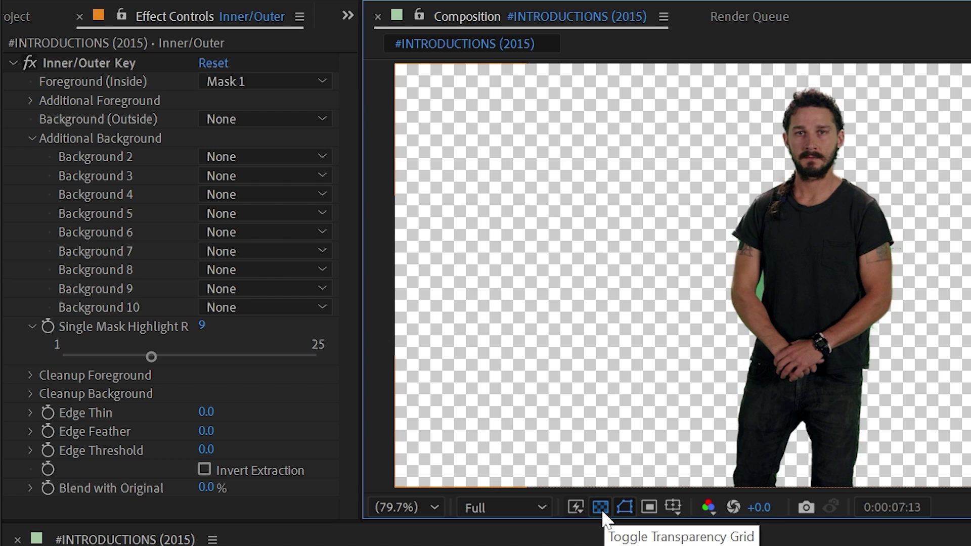
{"action": "left_click", "coordinate": [602, 509]}
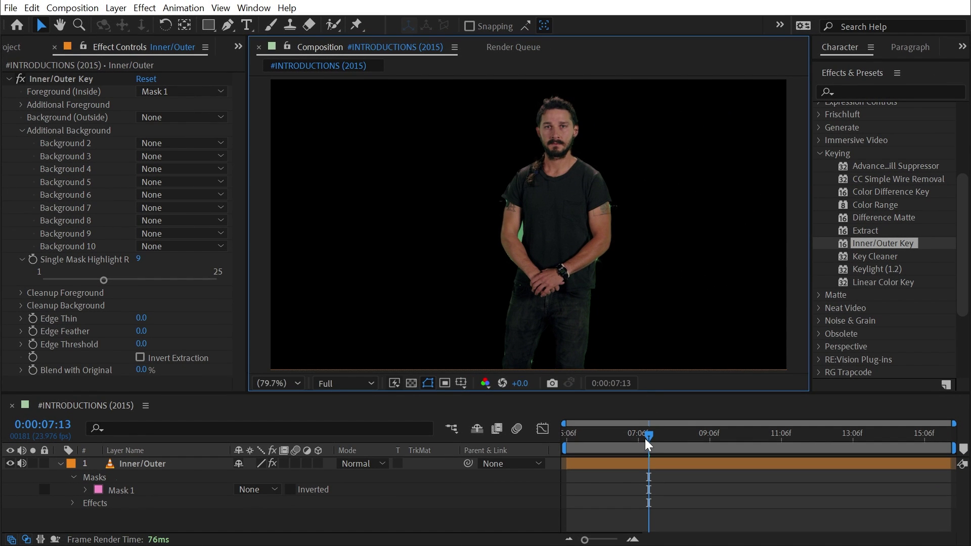
{"action": "mouse_move", "coordinate": [648, 440]}
{"action": "left_mouse_down"}
{"action": "mouse_move", "coordinate": [740, 436]}
{"action": "mouse_move", "coordinate": [649, 438]}
{"action": "left_mouse_up"}
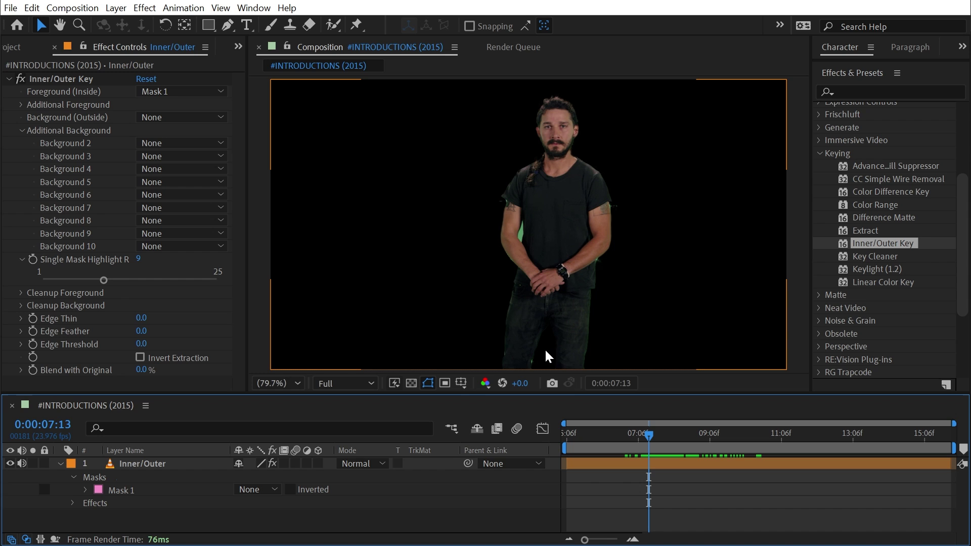
- Set the Inner/Outer Key's Foreground (Inside) to None and its Background (Outside) to Mask 1
{"action": "left_click", "coordinate": [134, 492]}
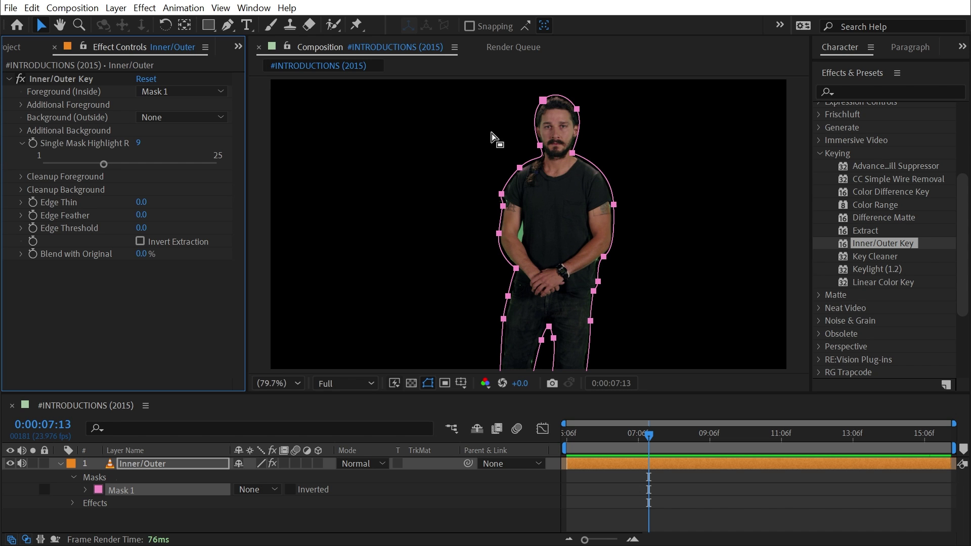
{"action": "left_click", "coordinate": [161, 93]}
{"action": "left_click", "coordinate": [166, 107]}
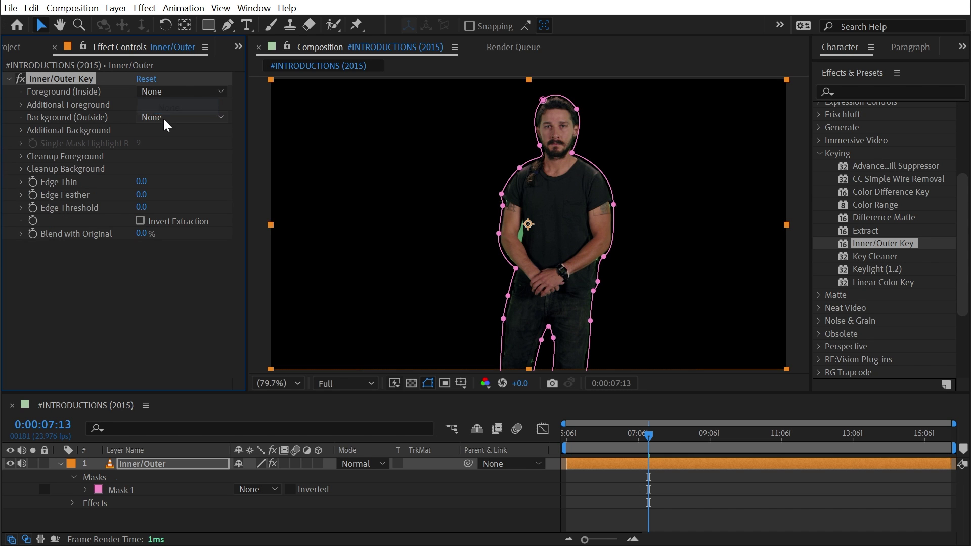
{"action": "left_click", "coordinate": [163, 117]}
{"action": "left_click", "coordinate": [185, 152]}
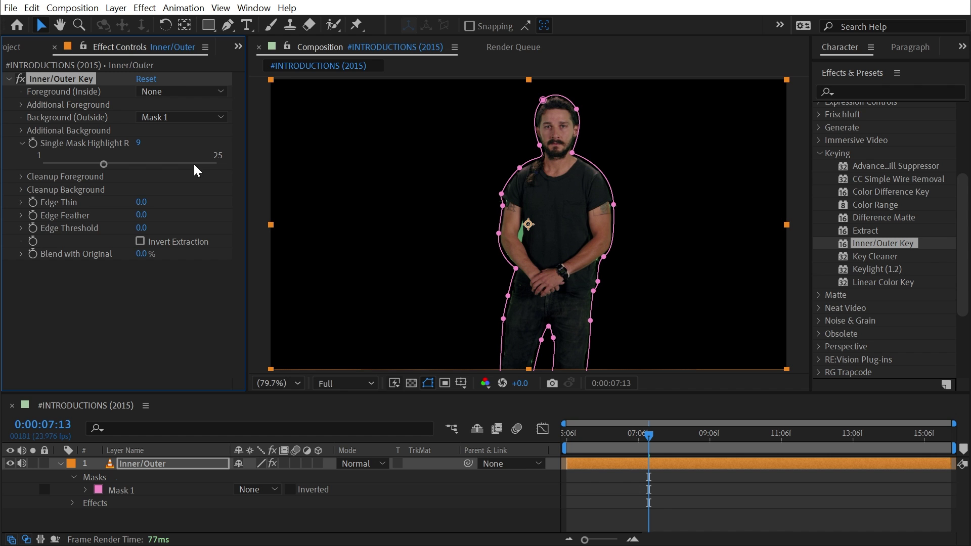
- Start a second mask on the Inner/Outer layer, tracing inside the man's head from the hairline down to the image-right neck
{"action": "left_click", "coordinate": [722, 464]}
{"action": "scroll", "coordinate": [599, 147], "scroll_direction": "up", "scroll_amount": 4}
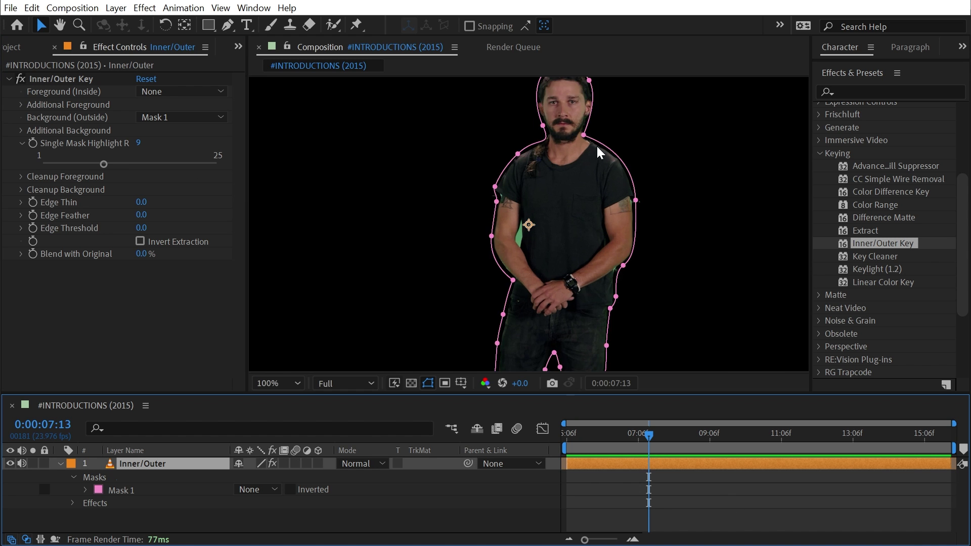
{"action": "key", "text": "space"}
{"action": "left_click_drag", "start_coordinate": [624, 113], "coordinate": [563, 202]}
{"action": "scroll", "coordinate": [563, 202], "scroll_direction": "down", "scroll_amount": 2}
{"action": "left_click_drag", "start_coordinate": [562, 153], "coordinate": [522, 263]}
{"action": "key", "text": "g"}
{"action": "left_click_drag", "start_coordinate": [473, 156], "coordinate": [478, 147]}
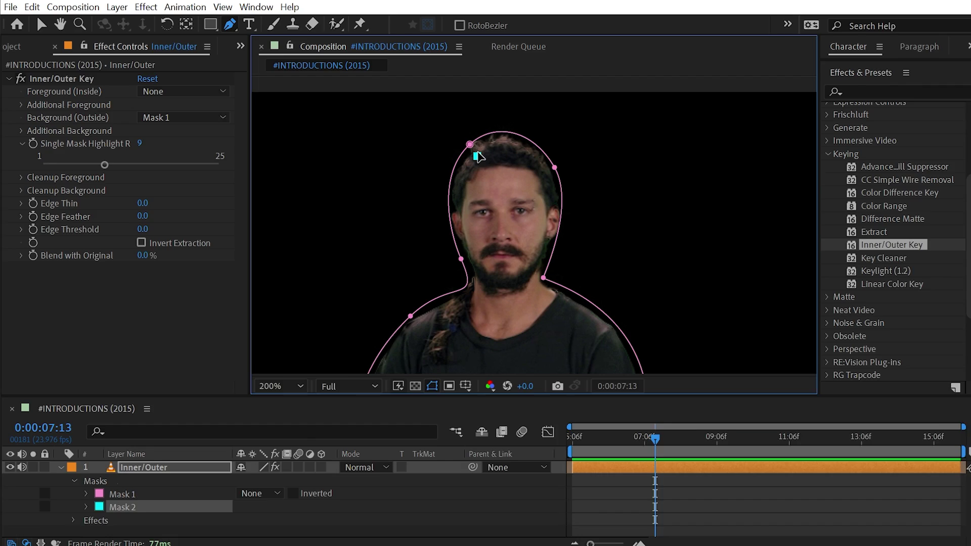
{"action": "left_click_drag", "start_coordinate": [543, 172], "coordinate": [548, 192]}
{"action": "left_click_drag", "start_coordinate": [801, 230], "coordinate": [815, 249]}
{"action": "left_click", "coordinate": [773, 350]}
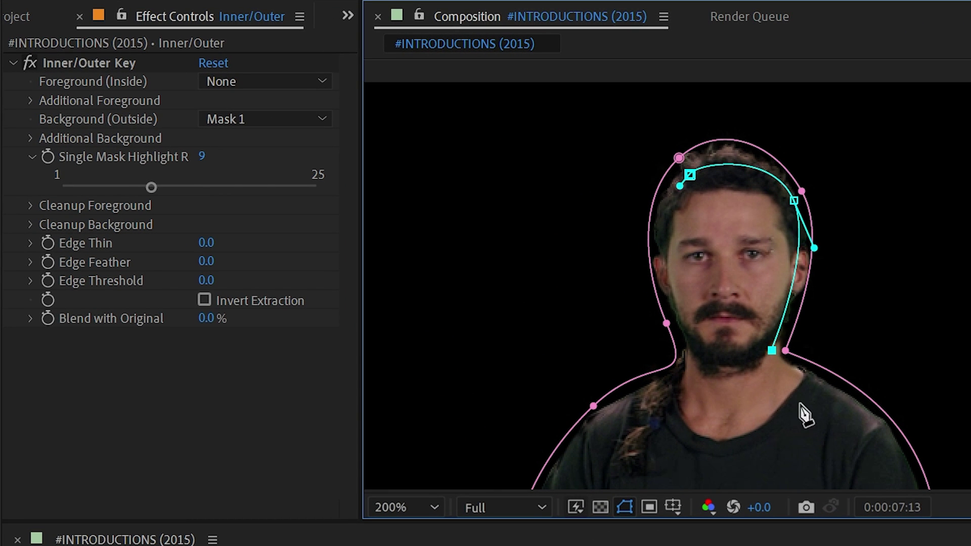
- Continue Mask 2 inside the body over the image-right shoulder, down the arm and shirt hem to the upper thigh
{"action": "left_click_drag", "start_coordinate": [859, 445], "coordinate": [695, 135]}
{"action": "left_click_drag", "start_coordinate": [748, 226], "coordinate": [751, 331]}
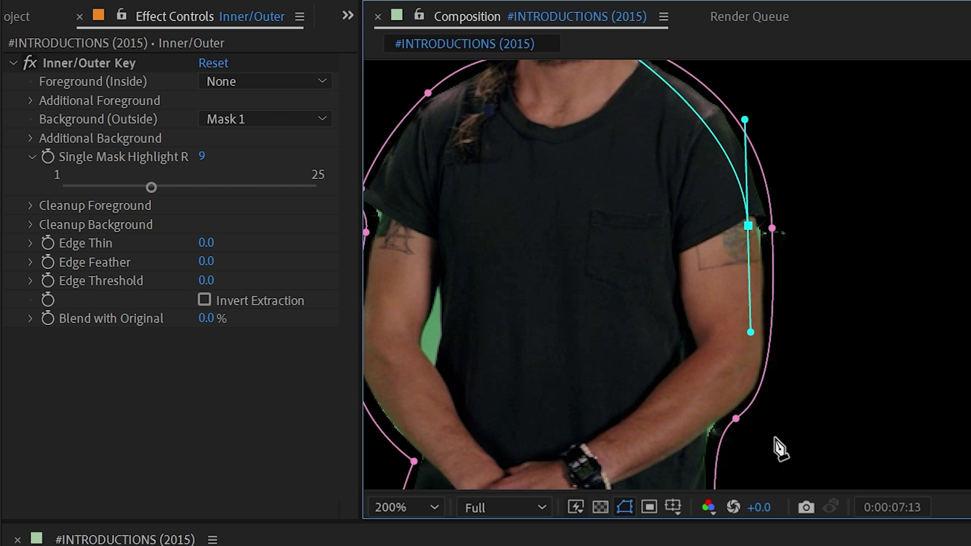
{"action": "left_click_drag", "start_coordinate": [714, 409], "coordinate": [721, 279]}
{"action": "left_click", "coordinate": [711, 368]}
{"action": "left_click_drag", "start_coordinate": [710, 374], "coordinate": [714, 390]}
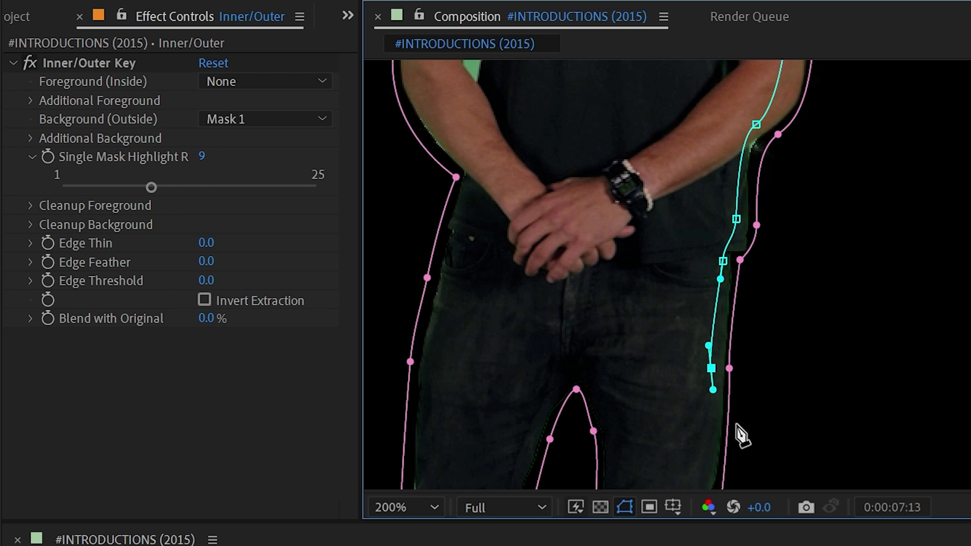
- Extend Mask 2 down the image-right leg to below the frame edge and across to the leg's inner side
{"action": "left_click_drag", "start_coordinate": [713, 454], "coordinate": [733, 211]}
{"action": "left_click", "coordinate": [716, 283]}
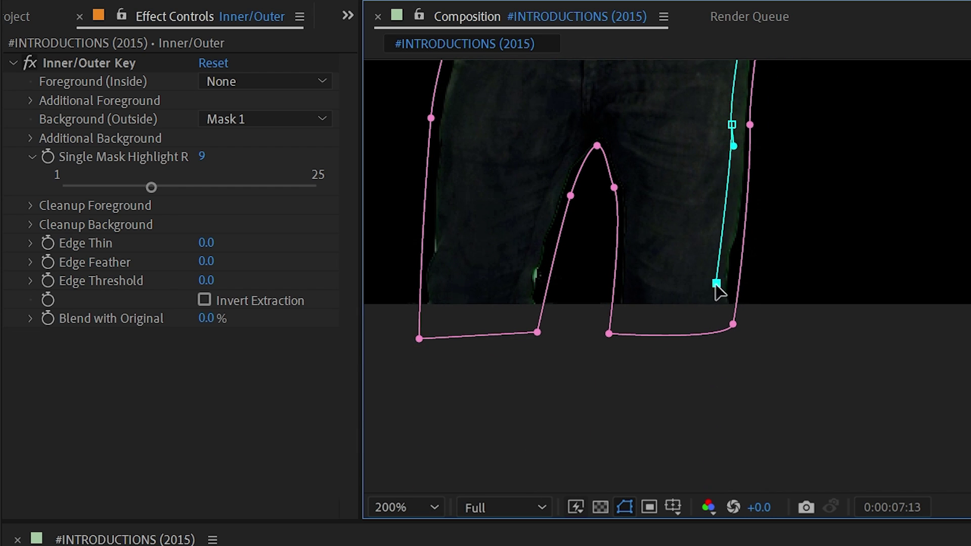
{"action": "key", "text": "ctrl+z"}
{"action": "left_click", "coordinate": [720, 319]}
{"action": "key", "text": "ctrl+z"}
{"action": "left_click", "coordinate": [715, 319]}
{"action": "left_click", "coordinate": [622, 330]}
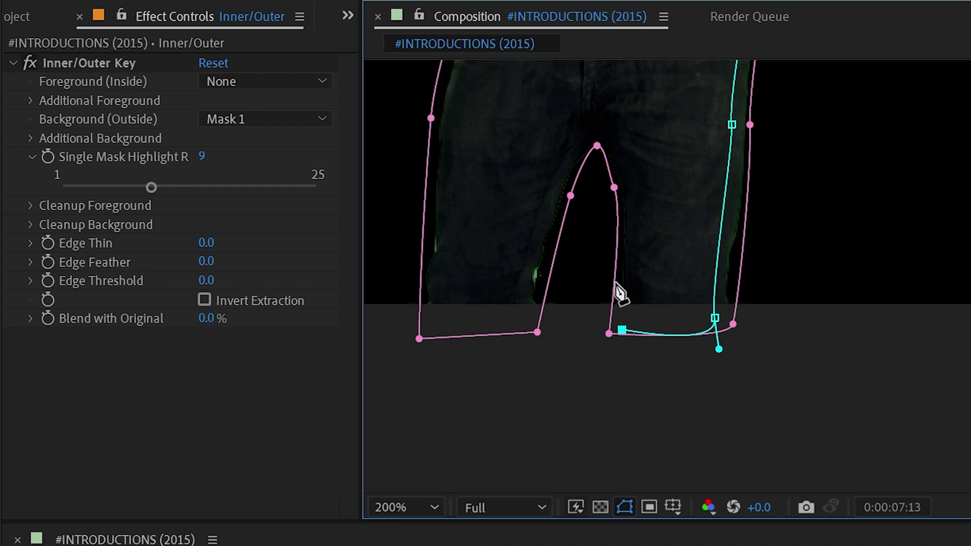
- Continue Mask 2 up the image-right inner leg, around the crotch, down to below the frame edge and up the image-left outer thigh
{"action": "left_click", "coordinate": [627, 181]}
{"action": "left_click_drag", "start_coordinate": [601, 129], "coordinate": [584, 122]}
{"action": "left_click_drag", "start_coordinate": [522, 267], "coordinate": [524, 281]}
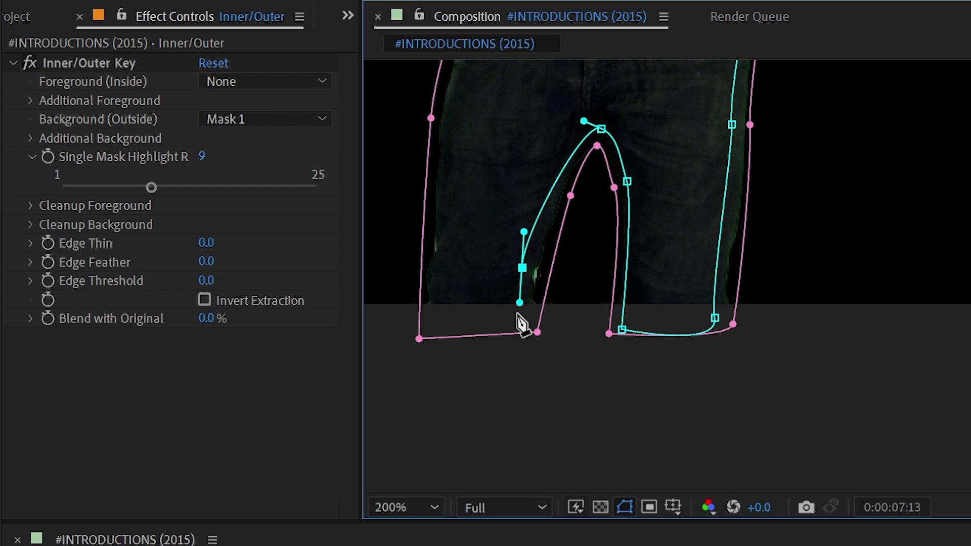
{"action": "left_click_drag", "start_coordinate": [513, 326], "coordinate": [508, 350]}
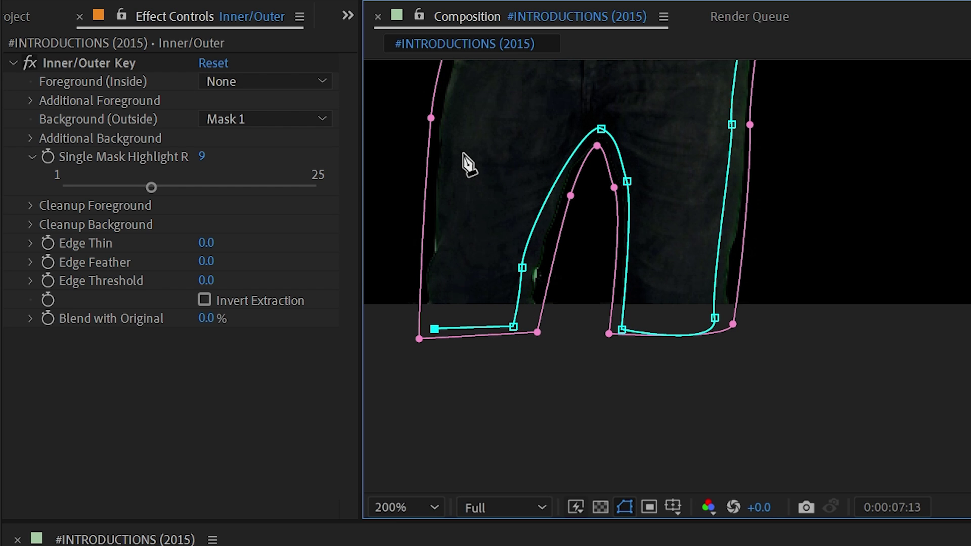
{"action": "left_click_drag", "start_coordinate": [450, 118], "coordinate": [458, 102]}
- Complete and close Mask 2 inside the image-left arm, sleeve, shoulder, neck and head, and set its mask mode to None
{"action": "scroll", "coordinate": [494, 158], "scroll_direction": "up", "scroll_amount": 5}
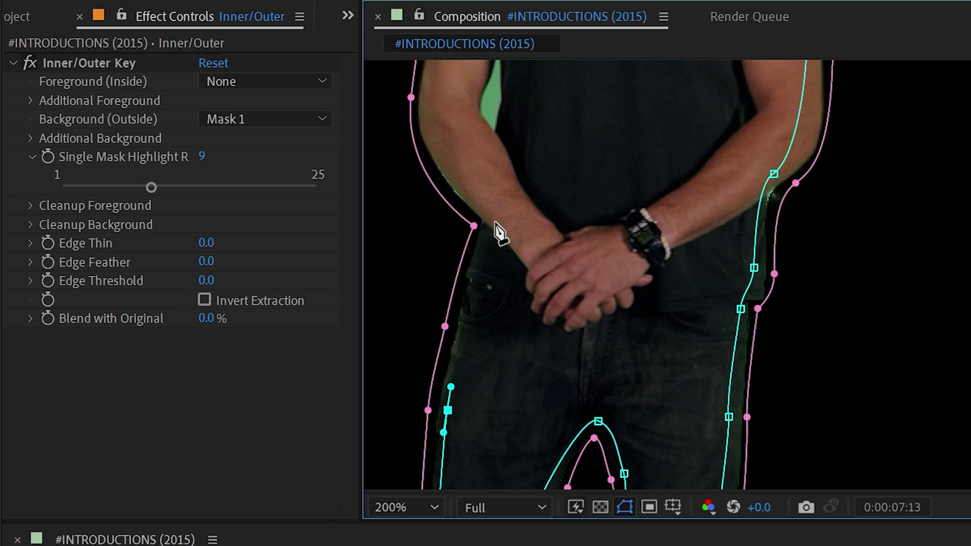
{"action": "left_click", "coordinate": [496, 216]}
{"action": "left_click_drag", "start_coordinate": [473, 129], "coordinate": [542, 358]}
{"action": "left_click_drag", "start_coordinate": [496, 326], "coordinate": [502, 265]}
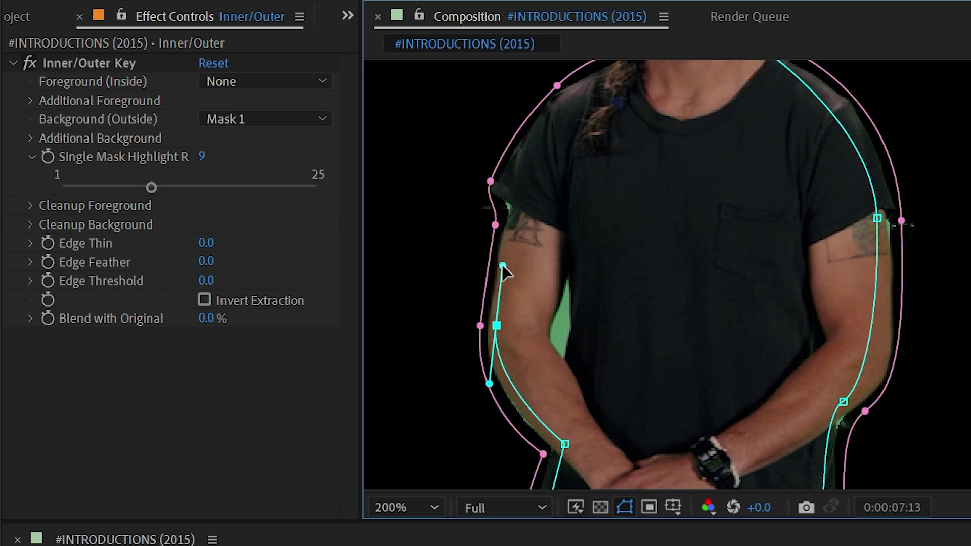
{"action": "mouse_move", "coordinate": [524, 196]}
{"action": "left_mouse_down"}
{"action": "mouse_move", "coordinate": [521, 177]}
{"action": "mouse_move", "coordinate": [517, 190]}
{"action": "left_mouse_up"}
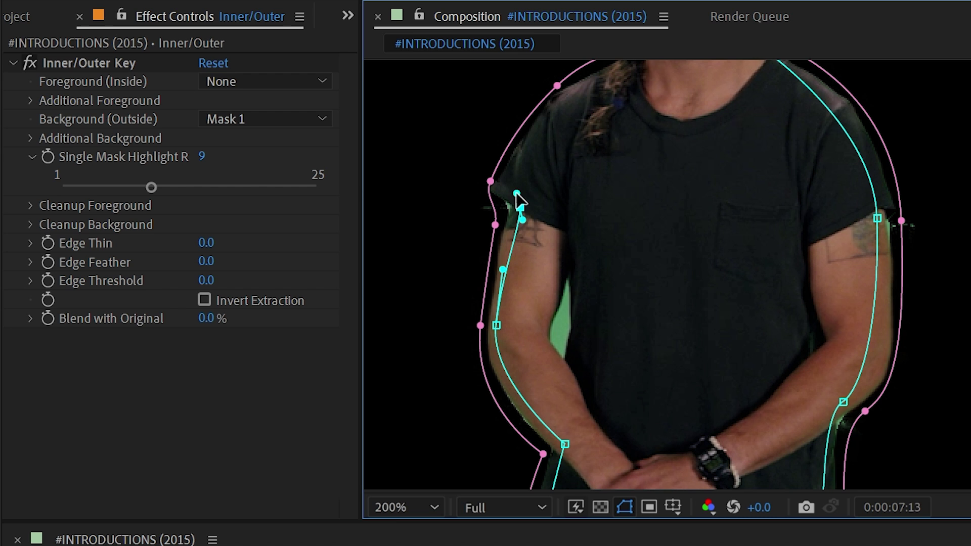
{"action": "left_click", "coordinate": [507, 182]}
{"action": "left_click_drag", "start_coordinate": [565, 97], "coordinate": [584, 245]}
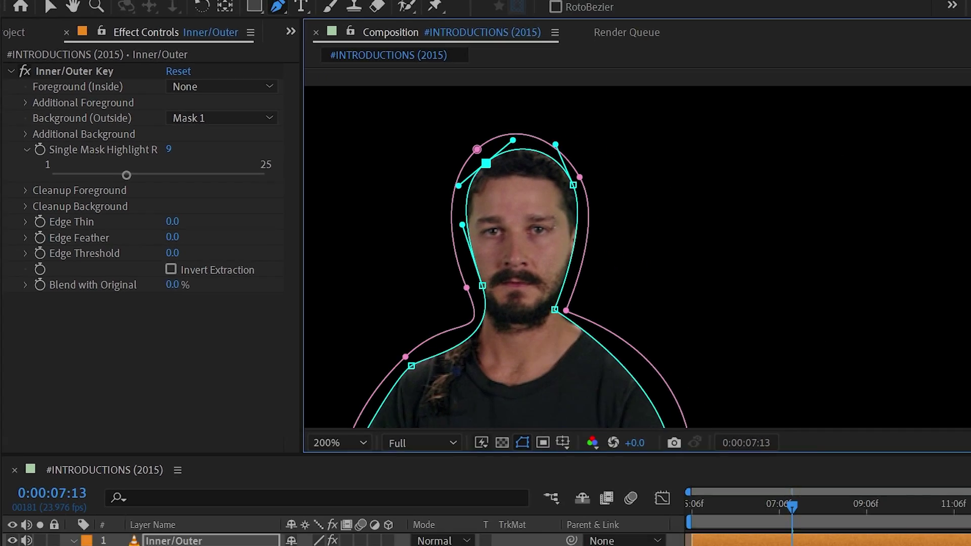
{"action": "left_click", "coordinate": [261, 502]}
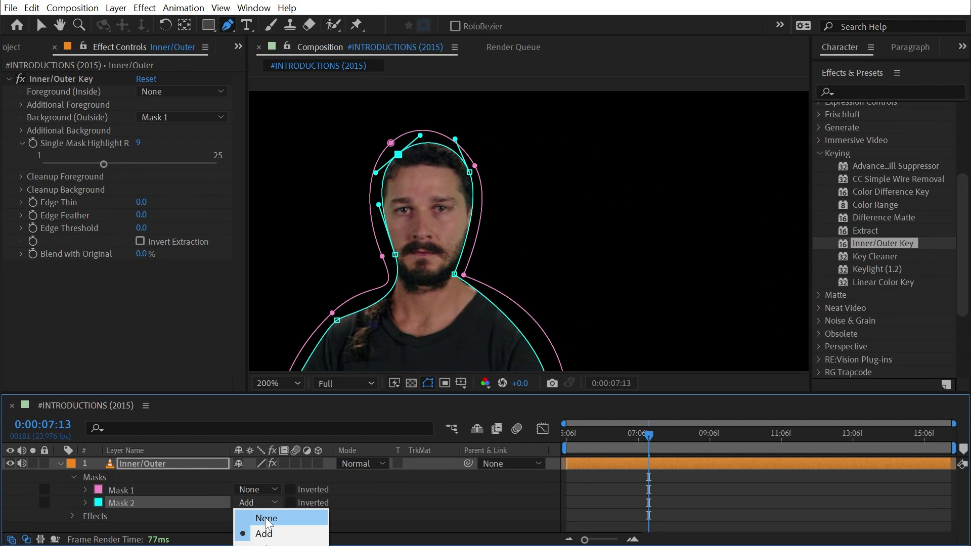
{"action": "left_click", "coordinate": [266, 521]}
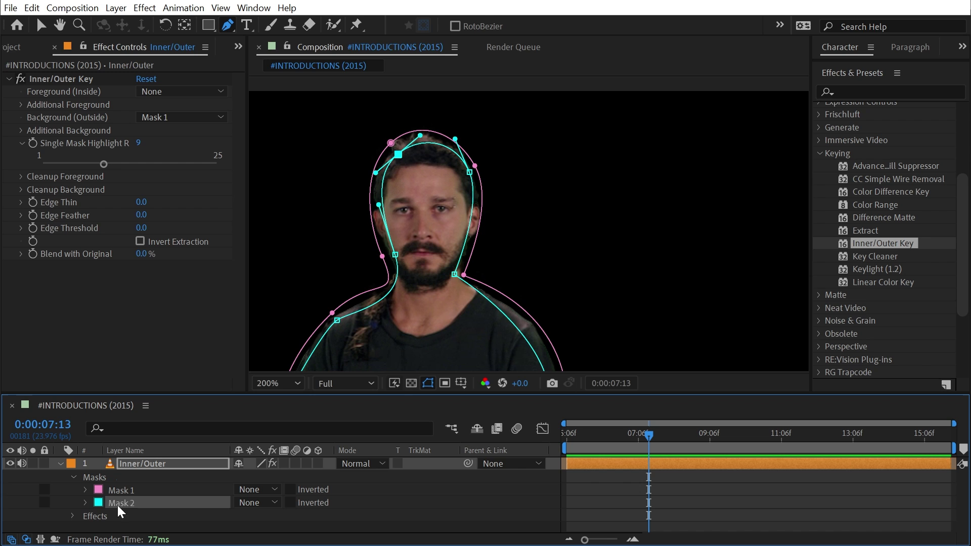
- Rename Mask 2 to Inner and Mask 1 to Outer
{"action": "key", "text": "Return"}
{"action": "type", "text": "Inner"}
{"action": "left_click", "coordinate": [129, 491]}
{"action": "key", "text": "Return"}
{"action": "type", "text": "Outer"}
{"action": "key", "text": "Return"}
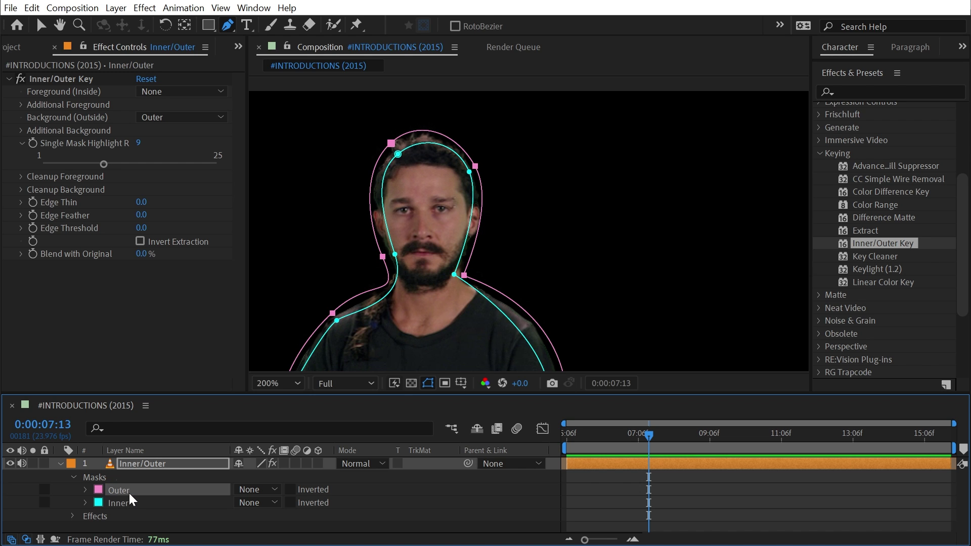
- Set the Inner/Outer Key's Foreground (Inside) to Inner and deselect the layer to see the key without mask outlines
{"action": "left_click", "coordinate": [151, 93]}
{"action": "left_click", "coordinate": [168, 141]}
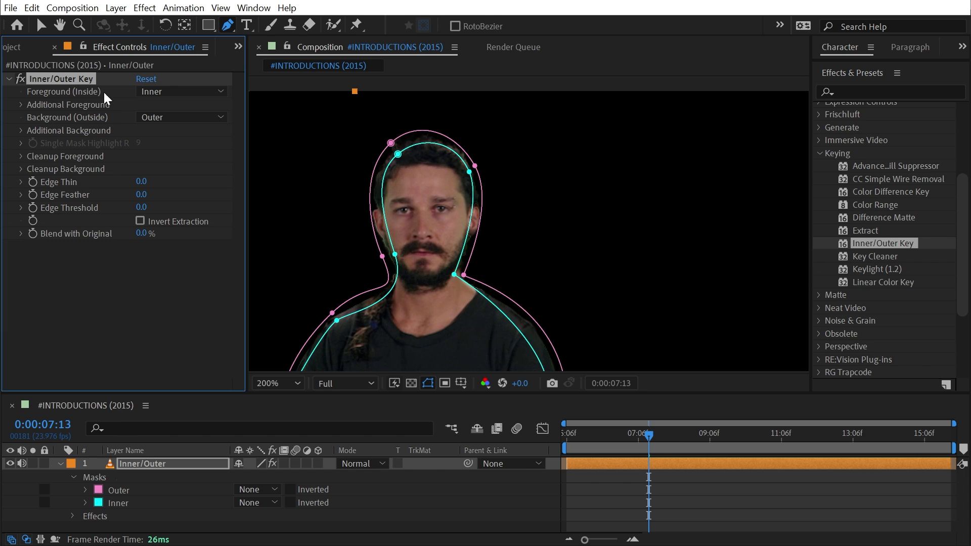
{"action": "key", "text": "ctrl+shift+a"}
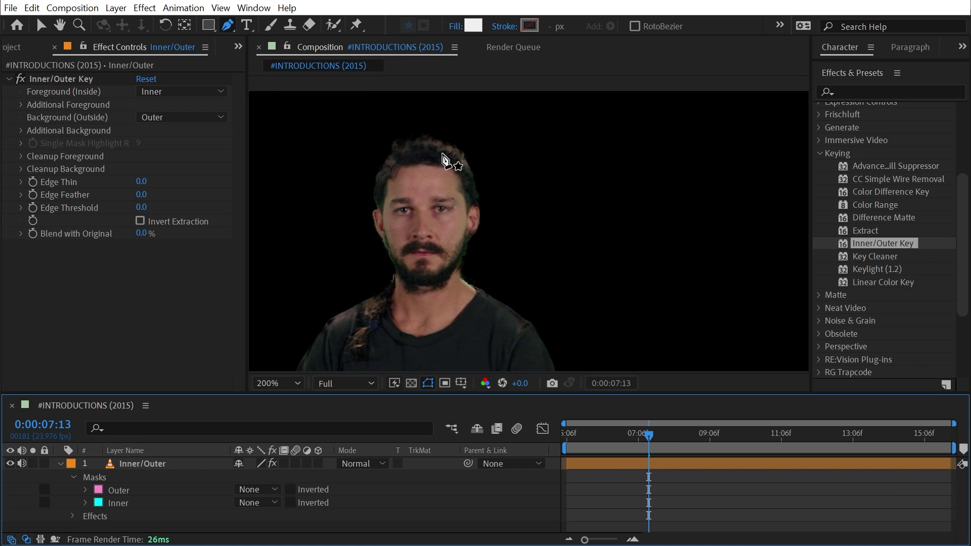
- Duplicate the Inner/Outer Key, disable the original, and set the copy's Background (Outside) to None and Foreground (Inside) to Outer
{"action": "left_click", "coordinate": [47, 78]}
{"action": "key", "text": "ctrl+d"}
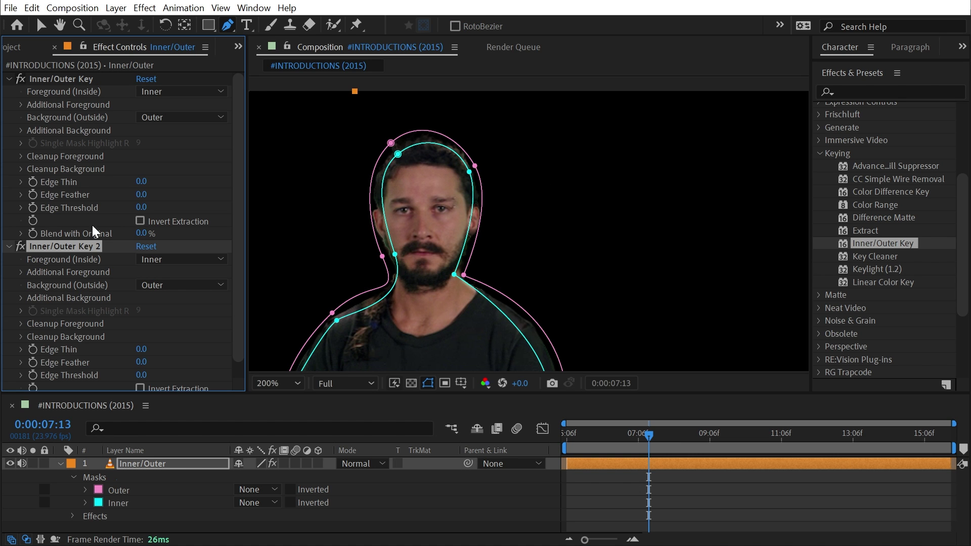
{"action": "left_click", "coordinate": [167, 286]}
{"action": "left_click", "coordinate": [171, 302]}
{"action": "left_click", "coordinate": [162, 260]}
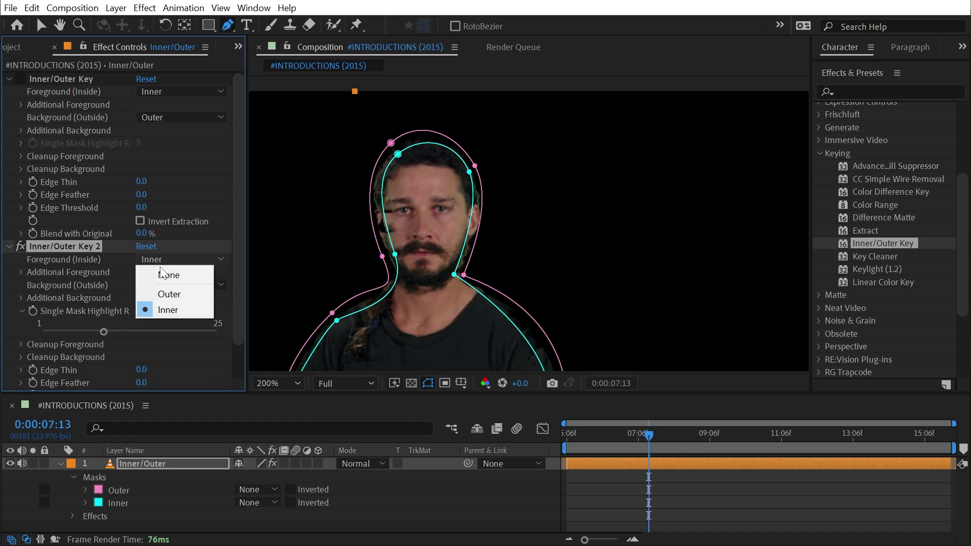
{"action": "left_click", "coordinate": [167, 294]}
{"action": "left_click", "coordinate": [766, 493]}
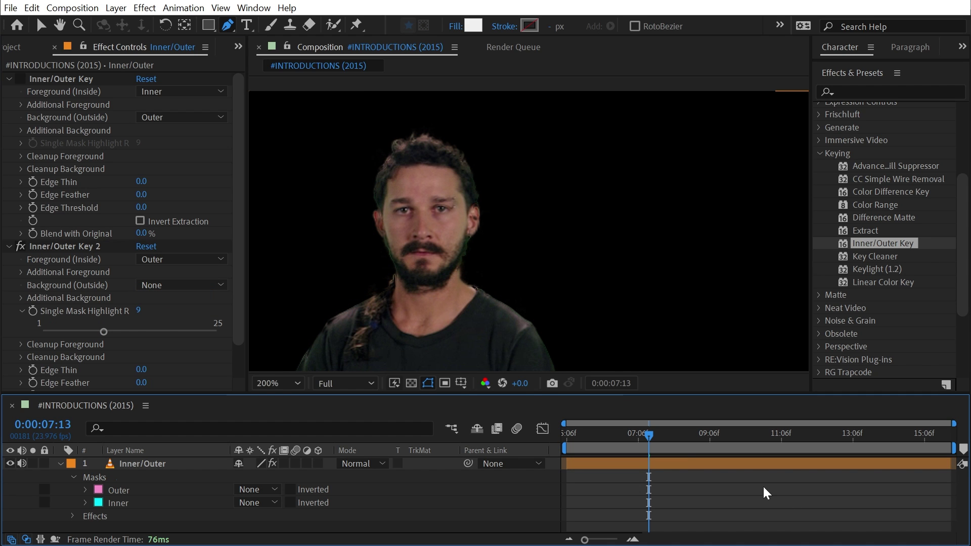
- Snapshot the single-mask key, switch back to the two-mask key, and compare the results around the head and legs
{"action": "left_click", "coordinate": [551, 384]}
{"action": "left_click", "coordinate": [20, 247]}
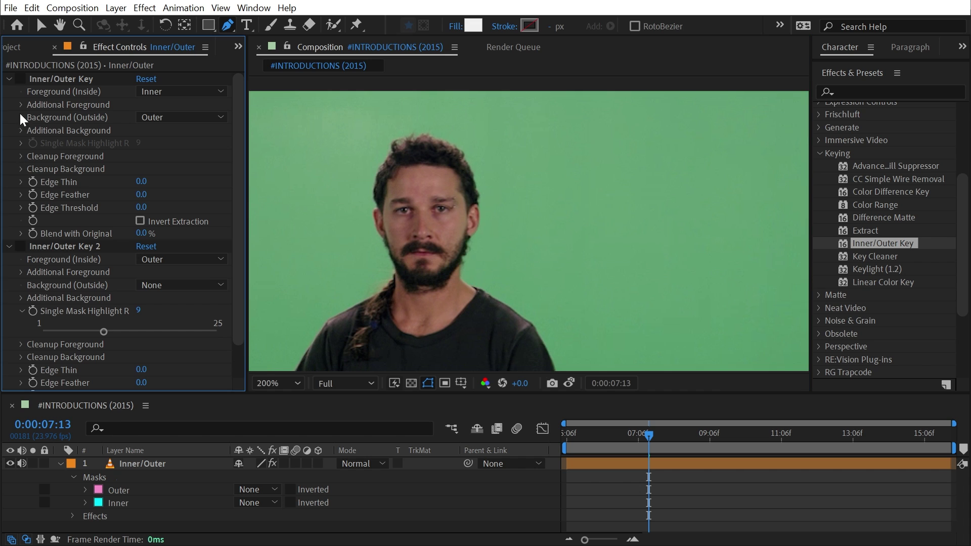
{"action": "left_click", "coordinate": [22, 79]}
{"action": "left_click", "coordinate": [569, 383]}
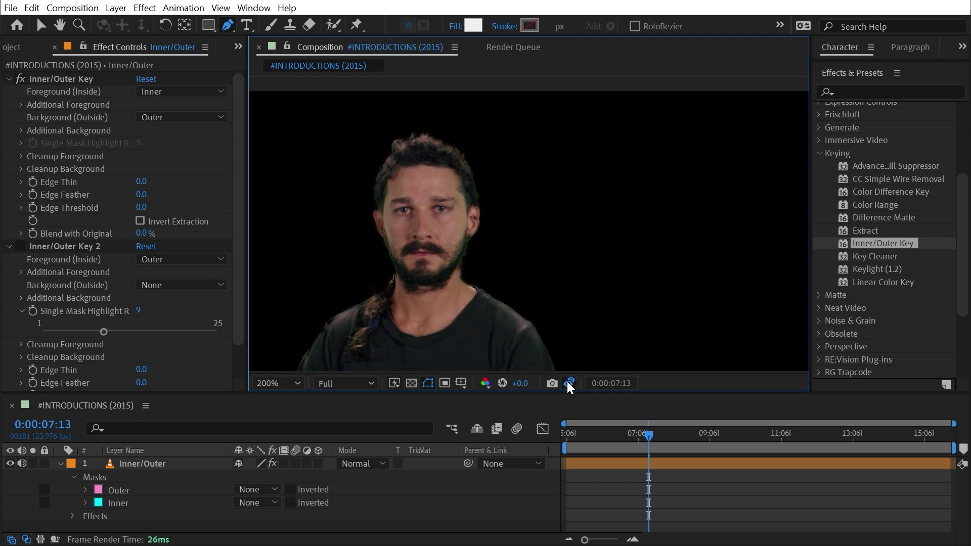
{"action": "left_click", "coordinate": [569, 384]}
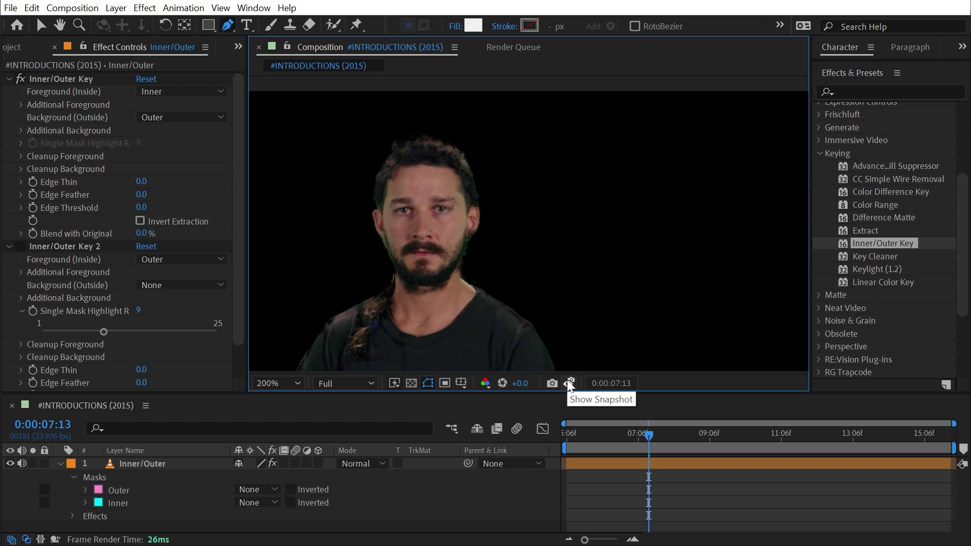
{"action": "left_click_drag", "start_coordinate": [562, 368], "coordinate": [553, 390]}
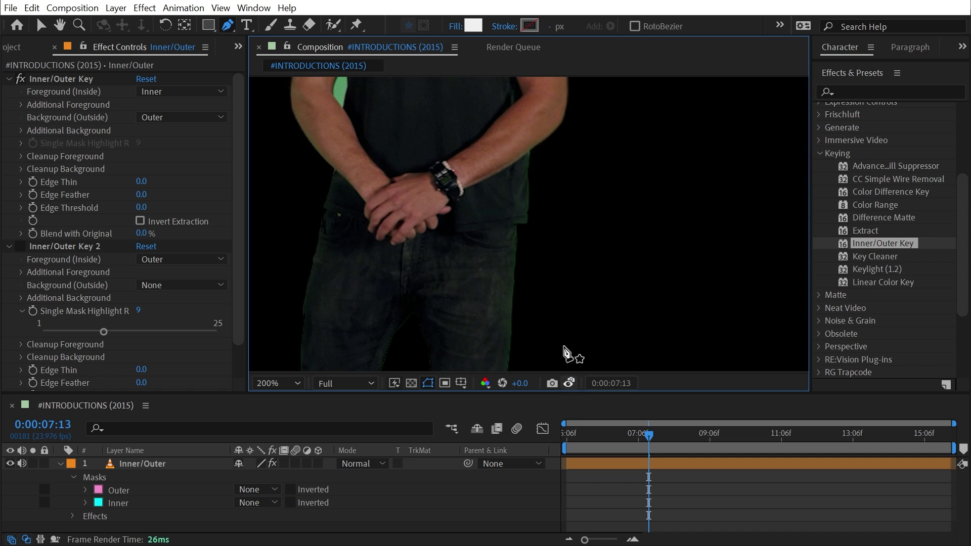
{"action": "key", "text": "space"}
{"action": "left_click_drag", "start_coordinate": [432, 207], "coordinate": [507, 149]}
{"action": "left_click", "coordinate": [570, 382]}
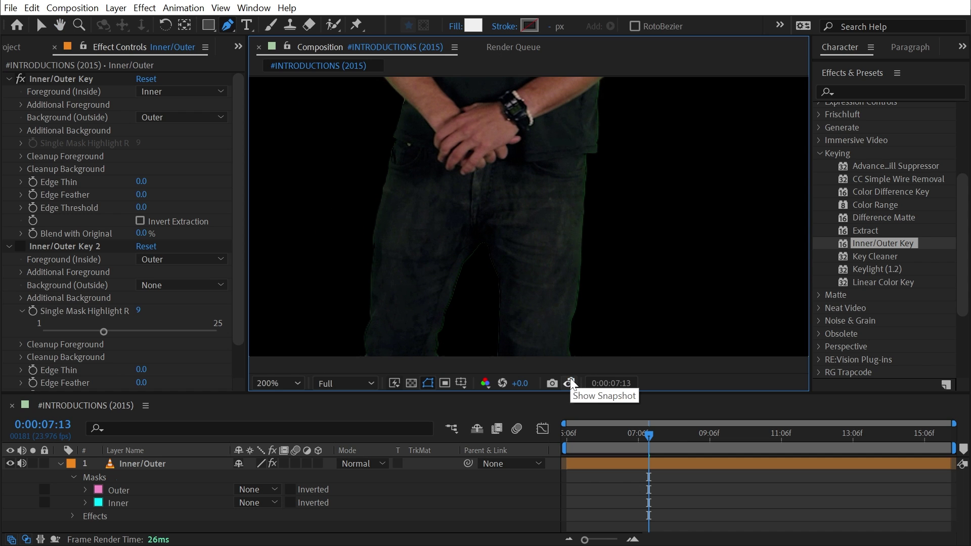
- Delete the duplicate Inner/Outer Key 2 effect
{"action": "key", "text": "comma"}
{"action": "key", "text": "h"}
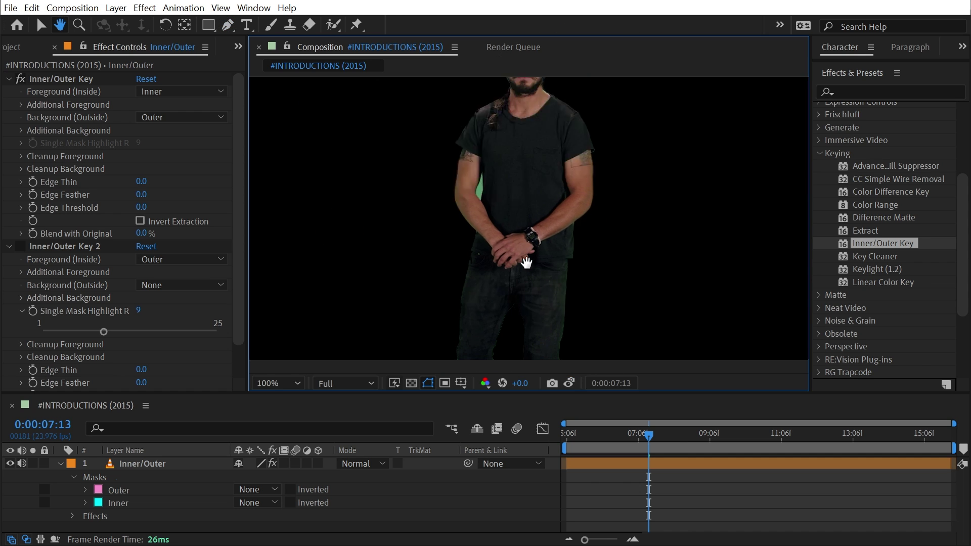
{"action": "key", "text": "z"}
{"action": "left_click", "coordinate": [530, 297]}
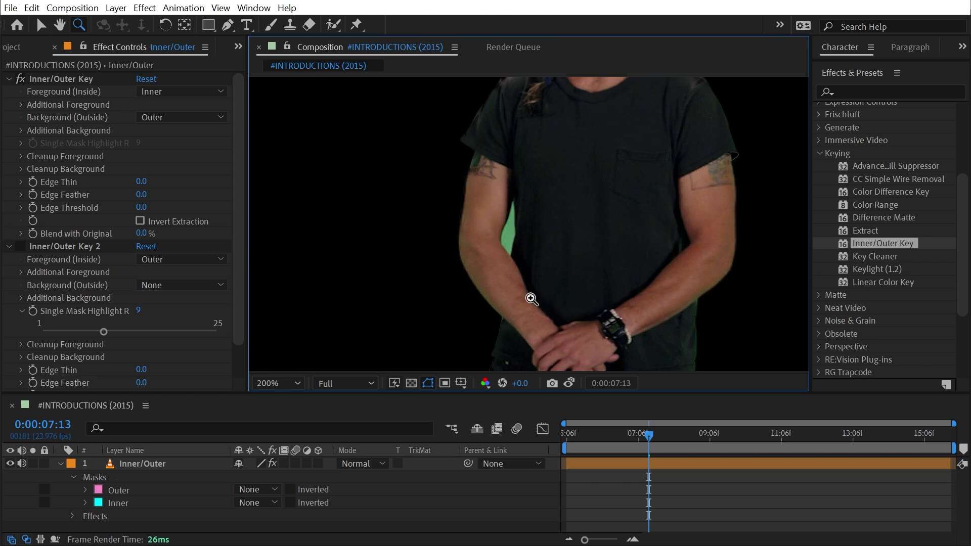
{"action": "key", "text": "v"}
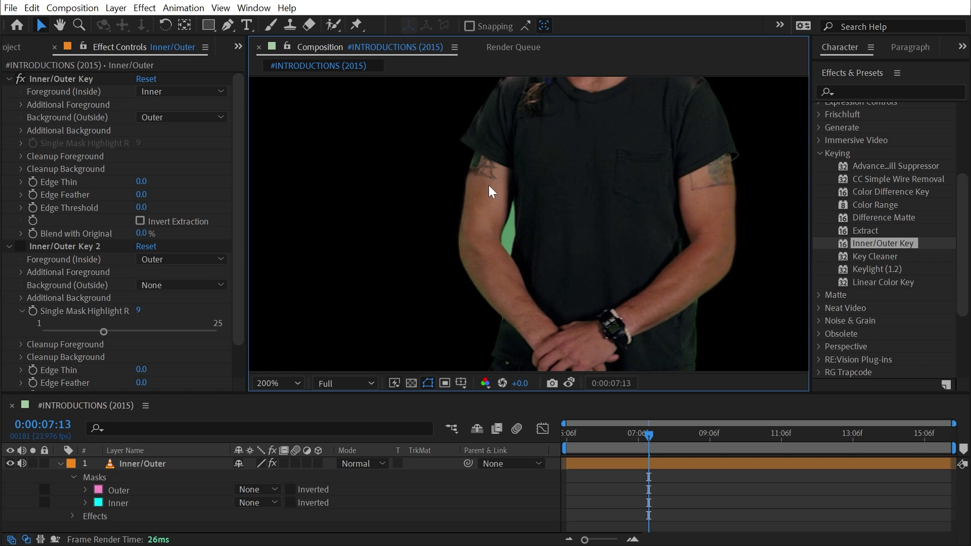
{"action": "left_click", "coordinate": [75, 250]}
{"action": "key", "text": "Delete"}
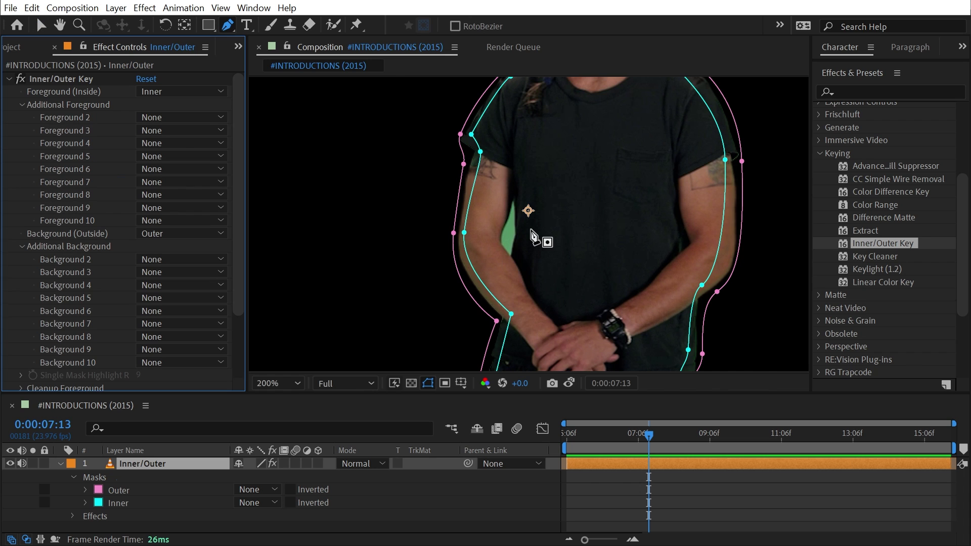
- Draw a closed mask around the green gap between the man's image-left arm and his torso
{"action": "key", "text": "period"}
{"action": "key", "text": "space"}
{"action": "left_click_drag", "start_coordinate": [501, 262], "coordinate": [495, 245]}
{"action": "key", "text": "g"}
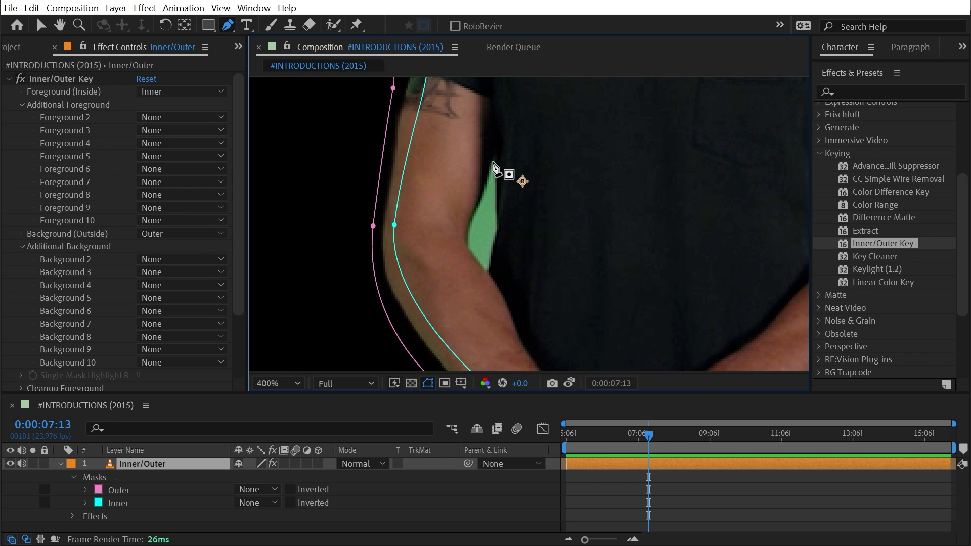
{"action": "left_click", "coordinate": [494, 150]}
{"action": "left_click", "coordinate": [504, 194]}
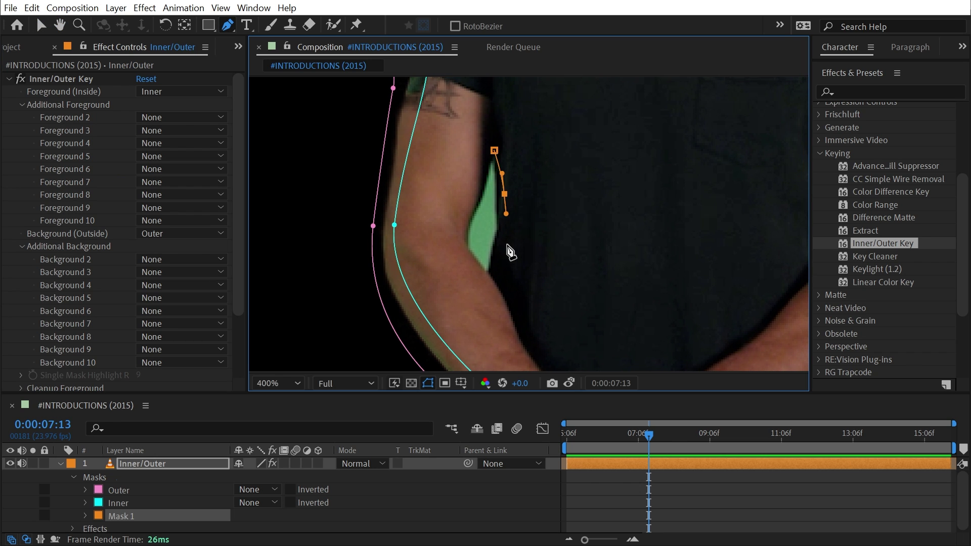
{"action": "left_click", "coordinate": [501, 260]}
{"action": "left_click", "coordinate": [487, 284]}
{"action": "left_click", "coordinate": [460, 242]}
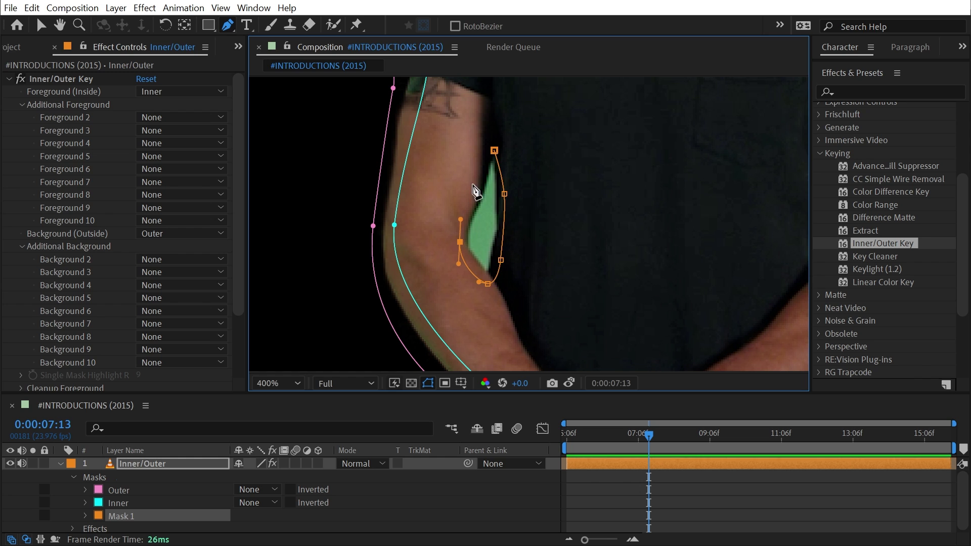
{"action": "left_click", "coordinate": [476, 179]}
{"action": "left_click", "coordinate": [494, 150]}
- Tighten the gap mask's points along the arm and lower tip, and set its mask mode to None
{"action": "left_click_drag", "start_coordinate": [476, 178], "coordinate": [485, 180]}
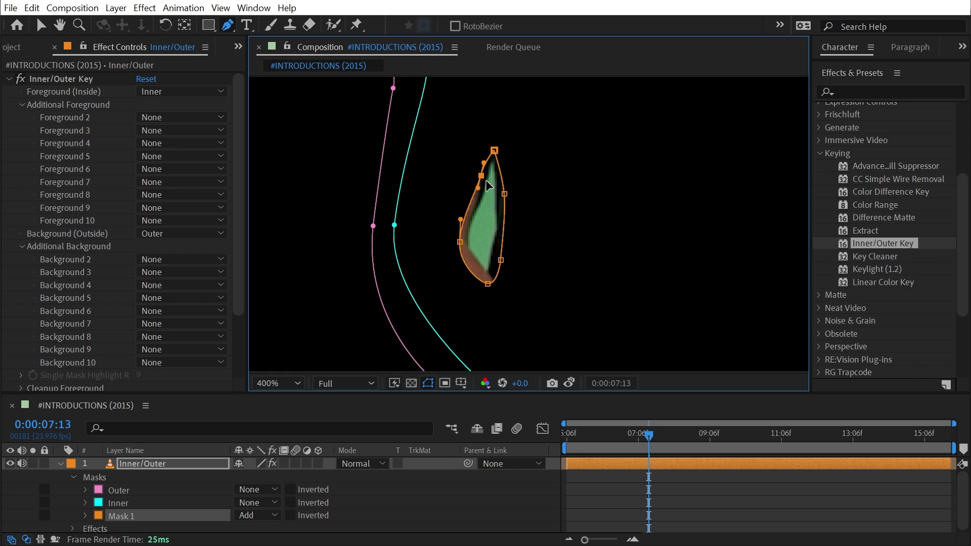
{"action": "left_click_drag", "start_coordinate": [459, 241], "coordinate": [460, 235]}
{"action": "left_click_drag", "start_coordinate": [487, 284], "coordinate": [483, 277]}
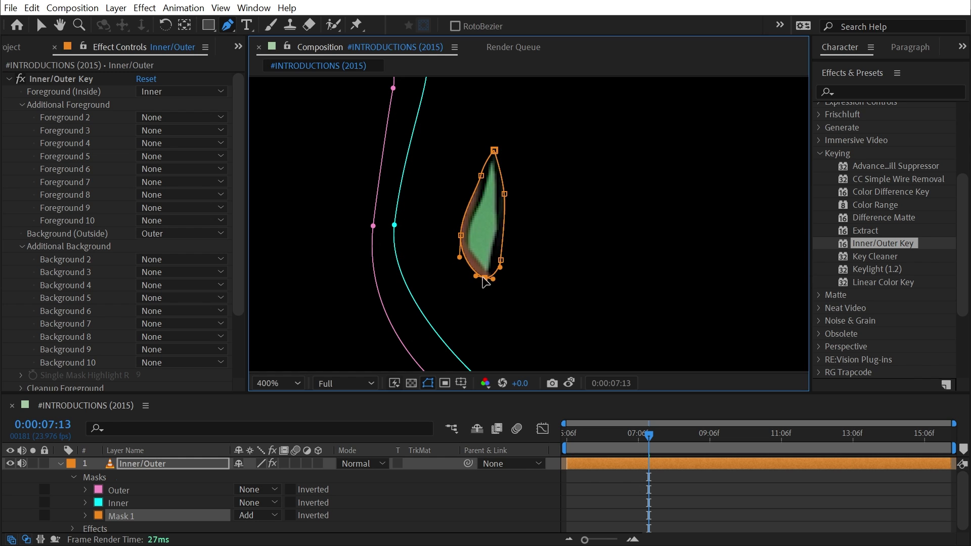
{"action": "left_click", "coordinate": [258, 516]}
{"action": "left_click", "coordinate": [255, 527]}
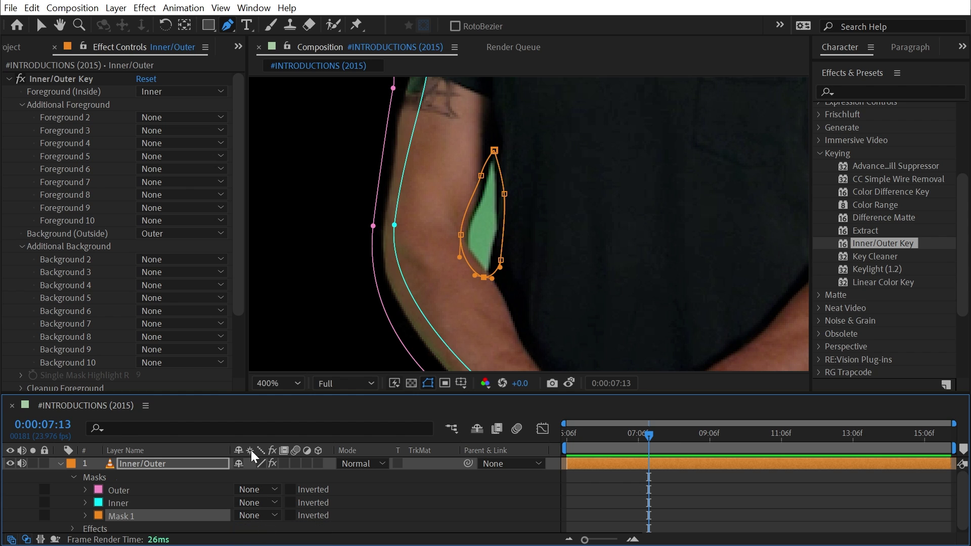
- Set Foreground 2 under Additional Foreground to Mask 1 and nudge the mask's upper tip and torso-side point slightly outward
{"action": "left_click", "coordinate": [157, 117]}
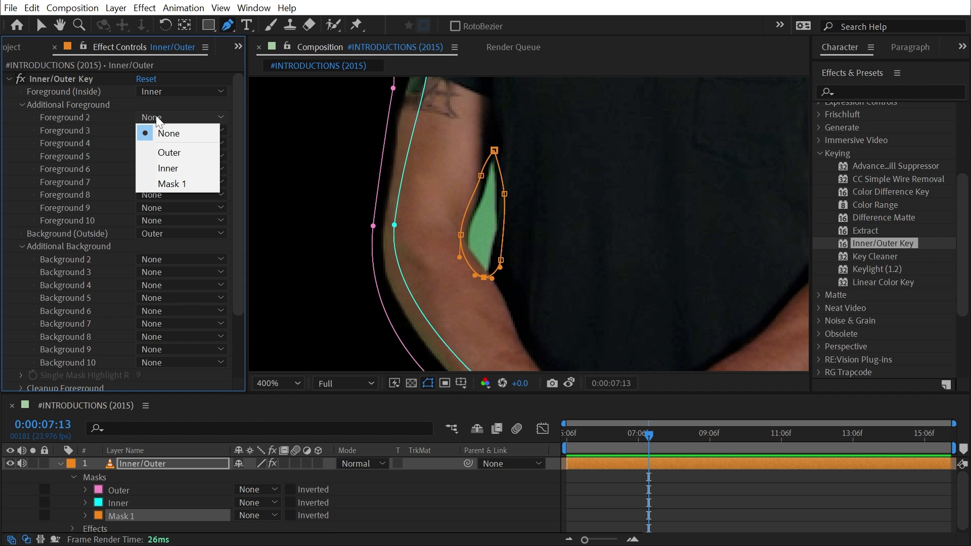
{"action": "left_click", "coordinate": [162, 184]}
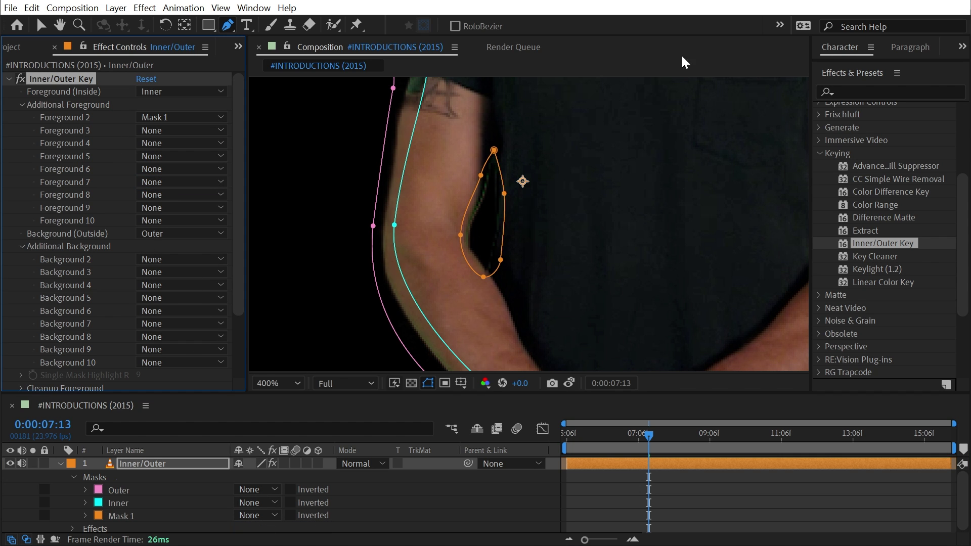
{"action": "left_click_drag", "start_coordinate": [494, 150], "coordinate": [495, 143]}
{"action": "left_click_drag", "start_coordinate": [504, 193], "coordinate": [506, 196]}
- Deselect the layer to check the whole keyed figure, and collapse the Additional Foreground and Additional Background groups
{"action": "scroll", "coordinate": [506, 220], "scroll_direction": "down", "scroll_amount": 3}
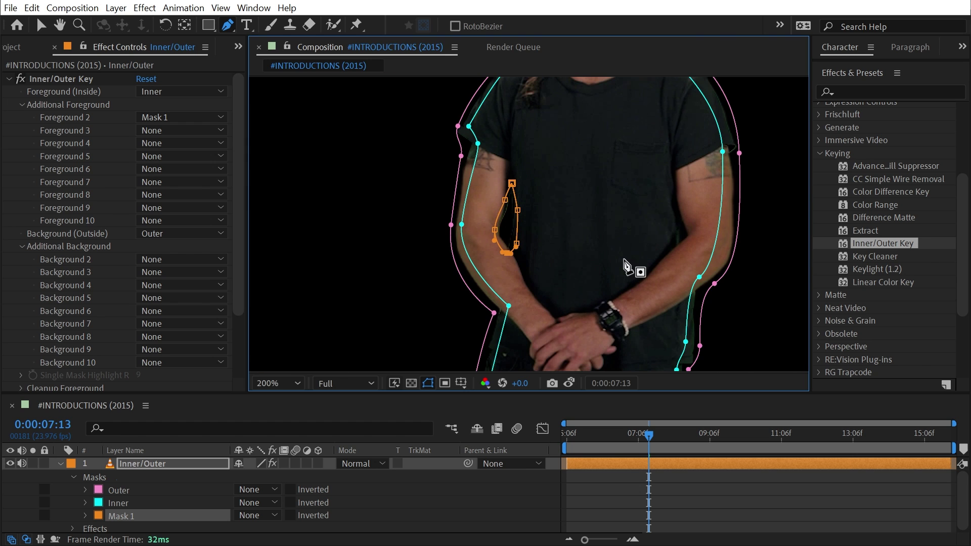
{"action": "scroll", "coordinate": [628, 266], "scroll_direction": "down", "scroll_amount": 1}
{"action": "scroll", "coordinate": [602, 255], "scroll_direction": "down", "scroll_amount": 2}
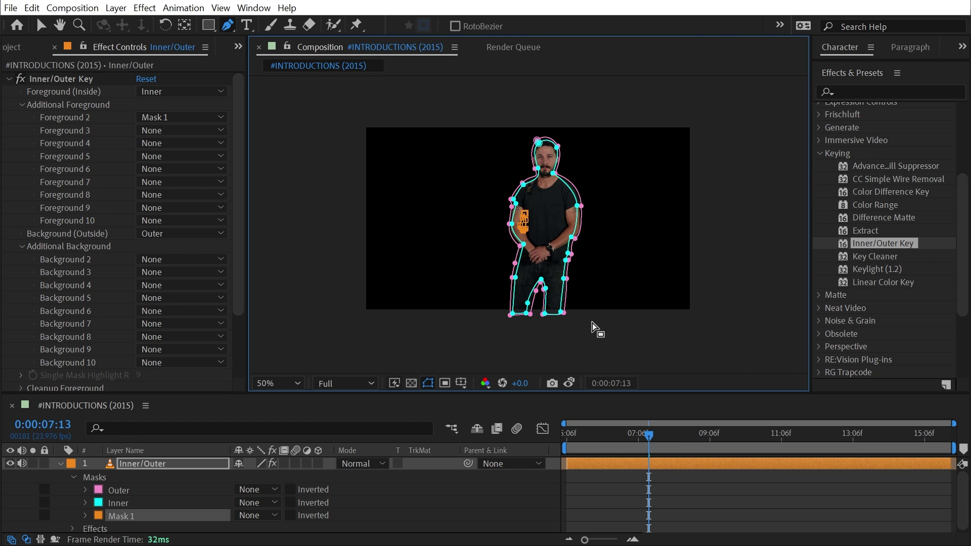
{"action": "key", "text": "v"}
{"action": "left_click", "coordinate": [730, 508]}
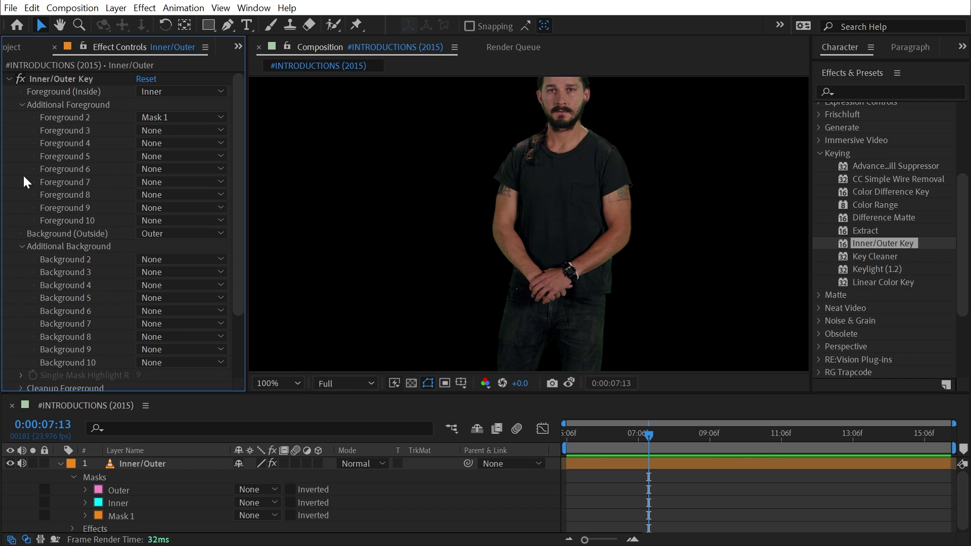
{"action": "left_click", "coordinate": [21, 104]}
{"action": "left_click", "coordinate": [22, 130]}
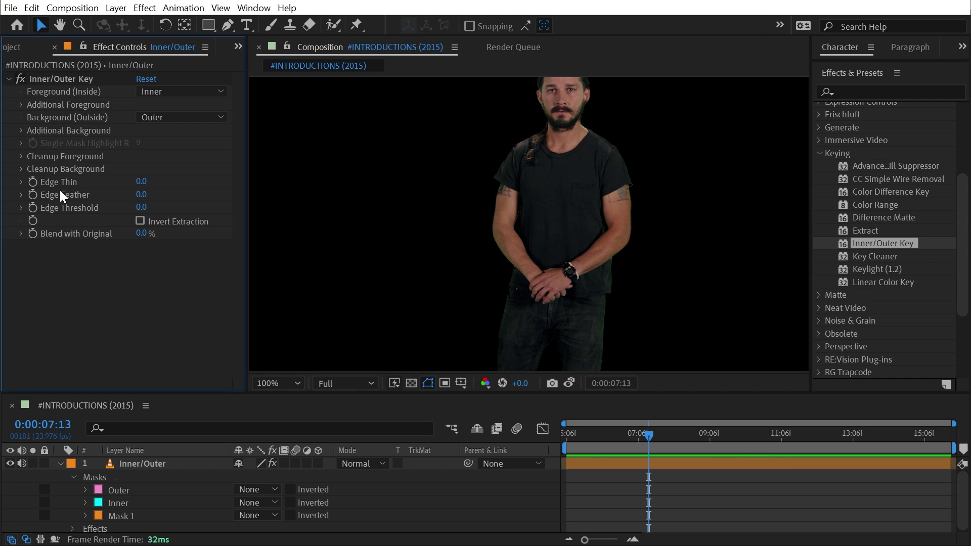
- Examine the Path, Brush Radius and Brush Pressure options of Cleanup 1 under Cleanup Foreground, and collapse the group
{"action": "scroll", "coordinate": [582, 267], "scroll_direction": "down", "scroll_amount": 1}
{"action": "scroll", "coordinate": [582, 267], "scroll_direction": "up", "scroll_amount": 1}
{"action": "key", "text": "space"}
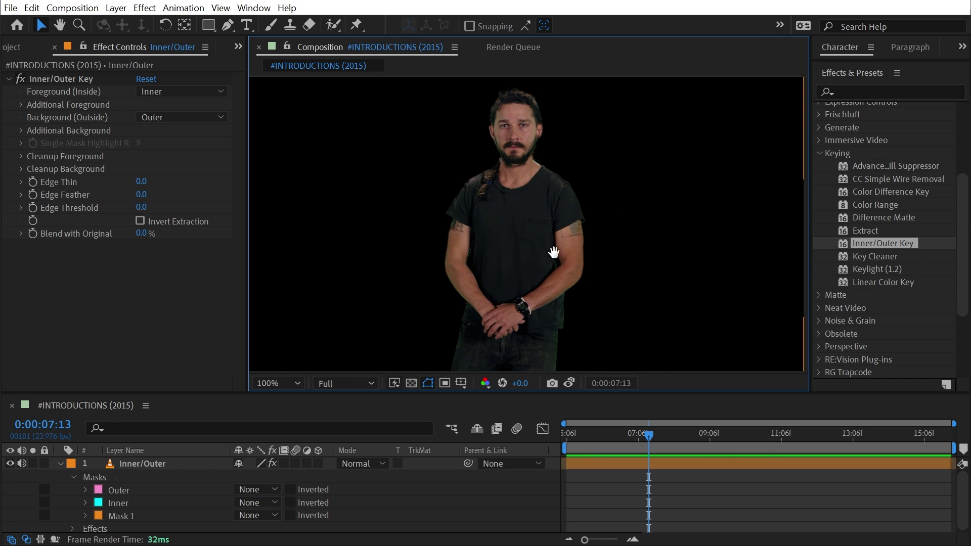
{"action": "left_click_drag", "start_coordinate": [555, 249], "coordinate": [582, 280]}
{"action": "key", "text": "v"}
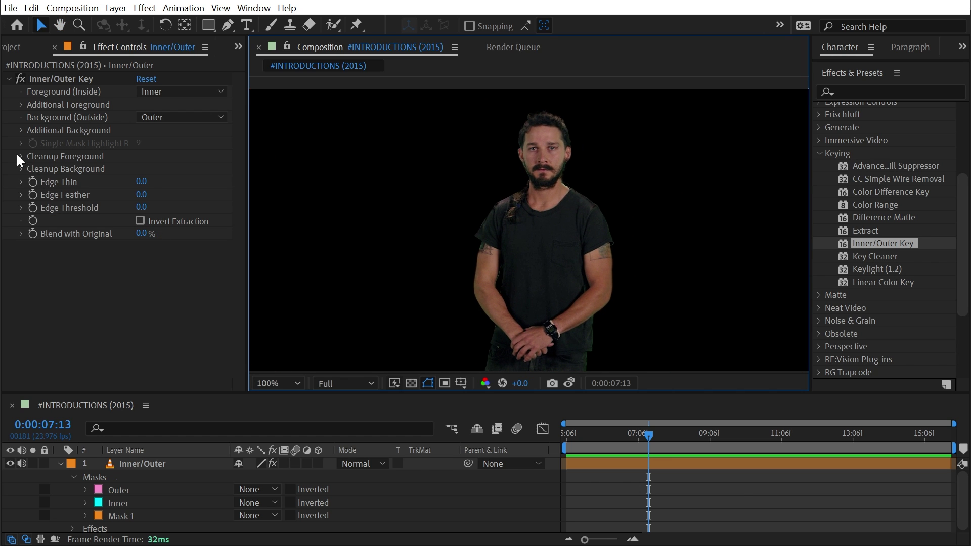
{"action": "left_click", "coordinate": [20, 157]}
{"action": "left_click", "coordinate": [34, 169]}
{"action": "left_click", "coordinate": [33, 169]}
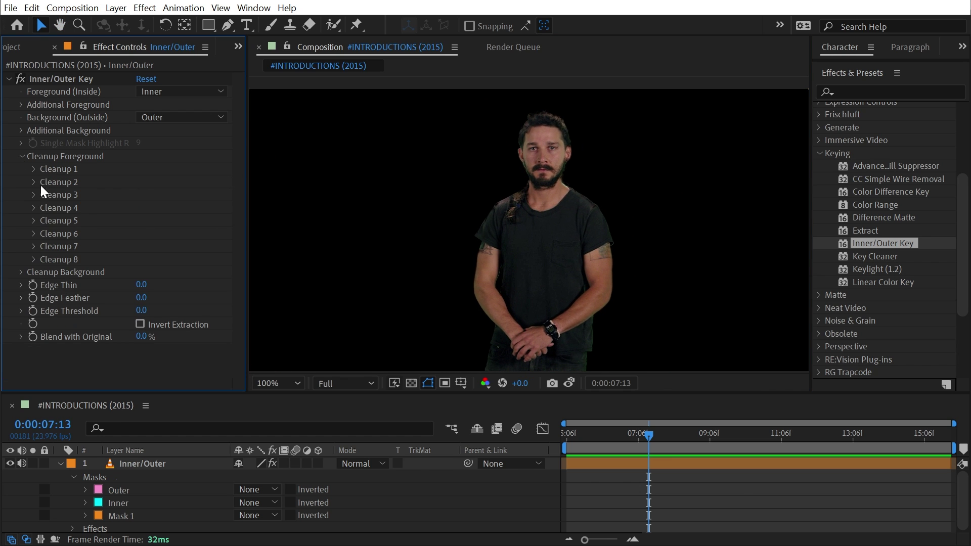
{"action": "left_click", "coordinate": [34, 169]}
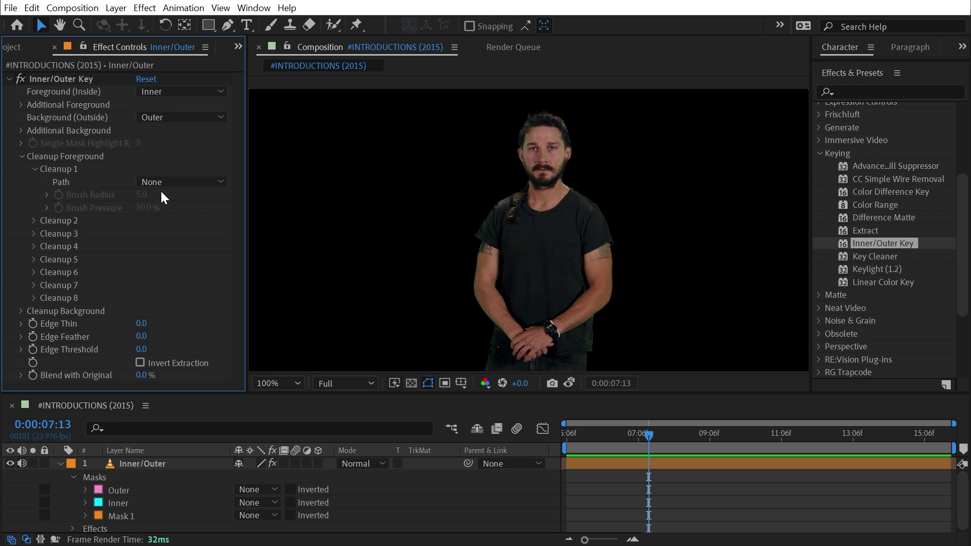
{"action": "left_click", "coordinate": [25, 156]}
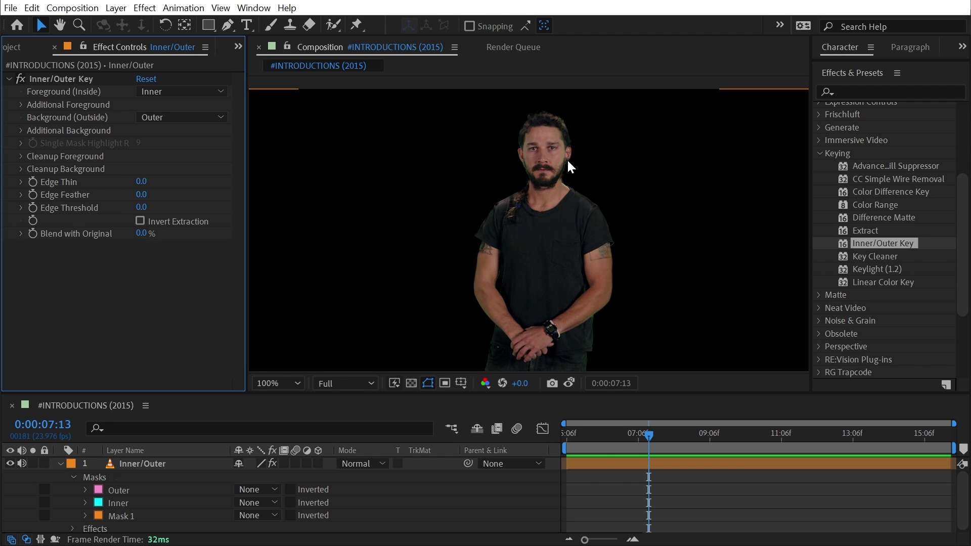
- Inspect the keyed edges around the beard, hair and shoulders, and review the Cleanup Foreground group again
{"action": "scroll", "coordinate": [545, 182], "scroll_direction": "up", "scroll_amount": 2}
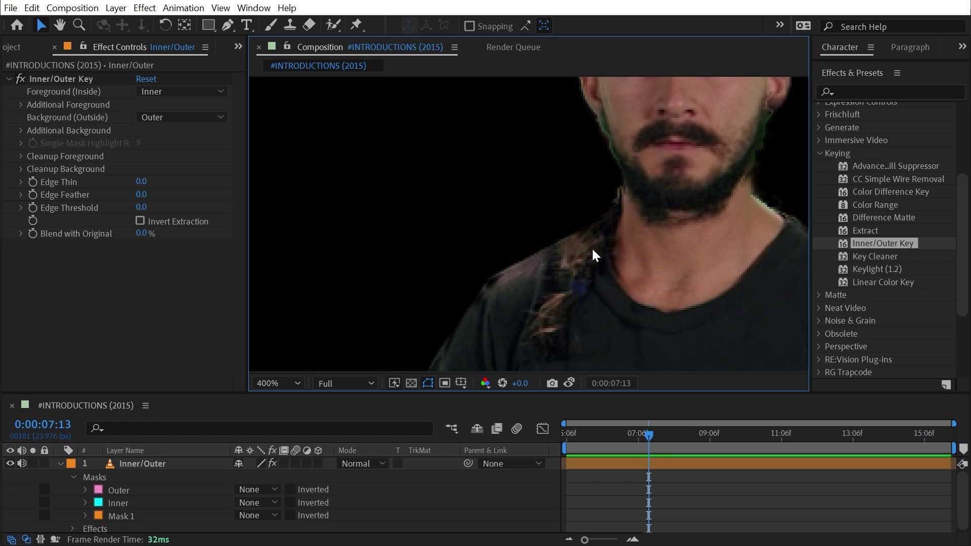
{"action": "scroll", "coordinate": [565, 193], "scroll_direction": "down", "scroll_amount": 1}
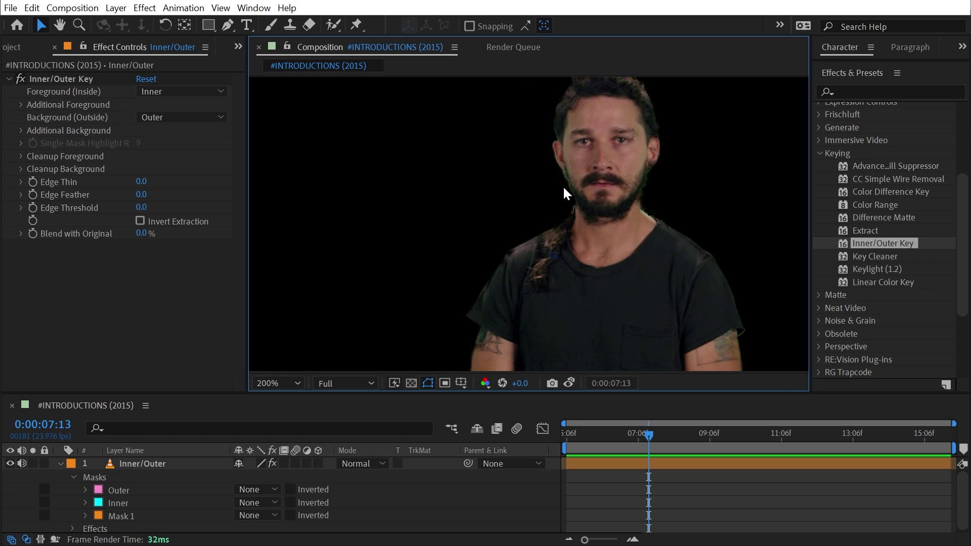
{"action": "left_click", "coordinate": [21, 156]}
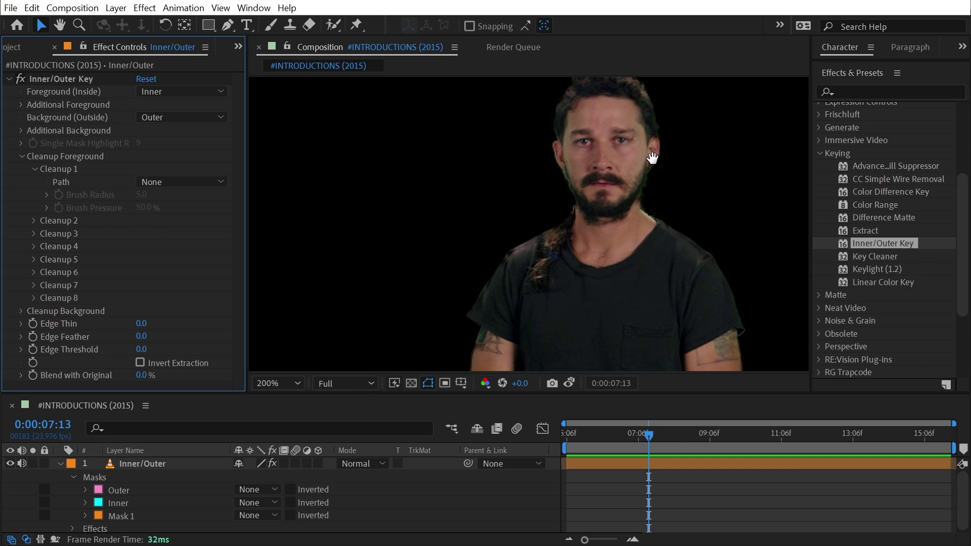
{"action": "left_click_drag", "start_coordinate": [652, 157], "coordinate": [615, 234]}
{"action": "key", "text": "v"}
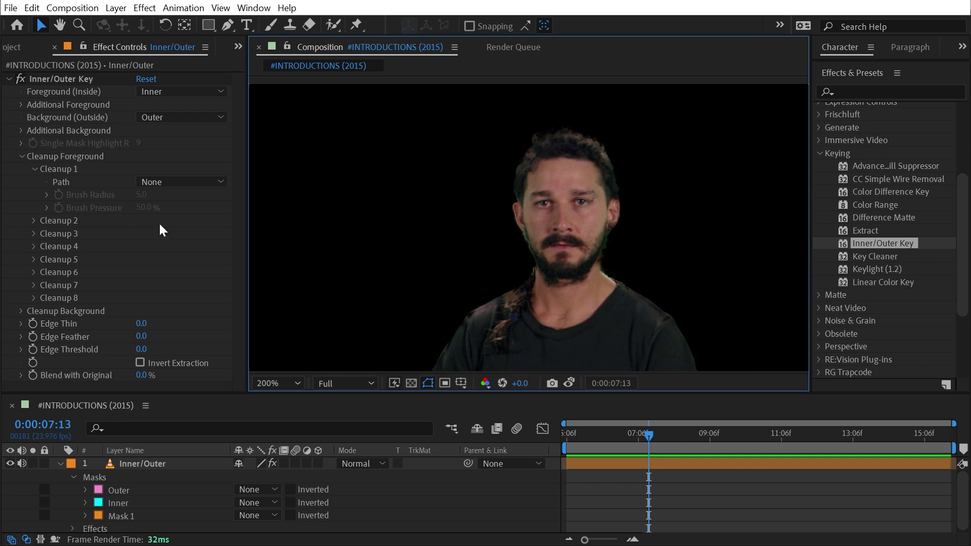
{"action": "left_click", "coordinate": [21, 156]}
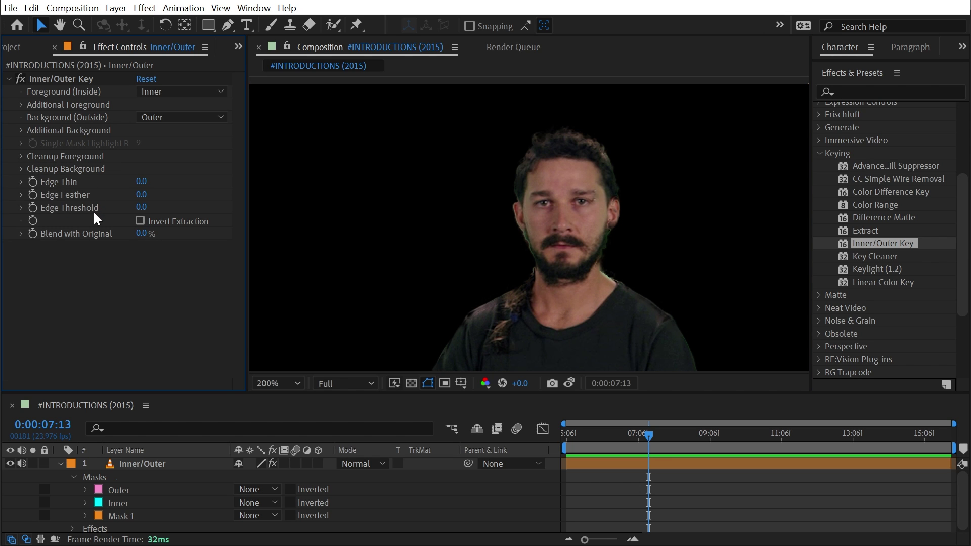
- Try an Edge Thin of about -0.8, undo it, and hide the mask outlines in the composition view
{"action": "left_click_drag", "start_coordinate": [139, 182], "coordinate": [108, 183]}
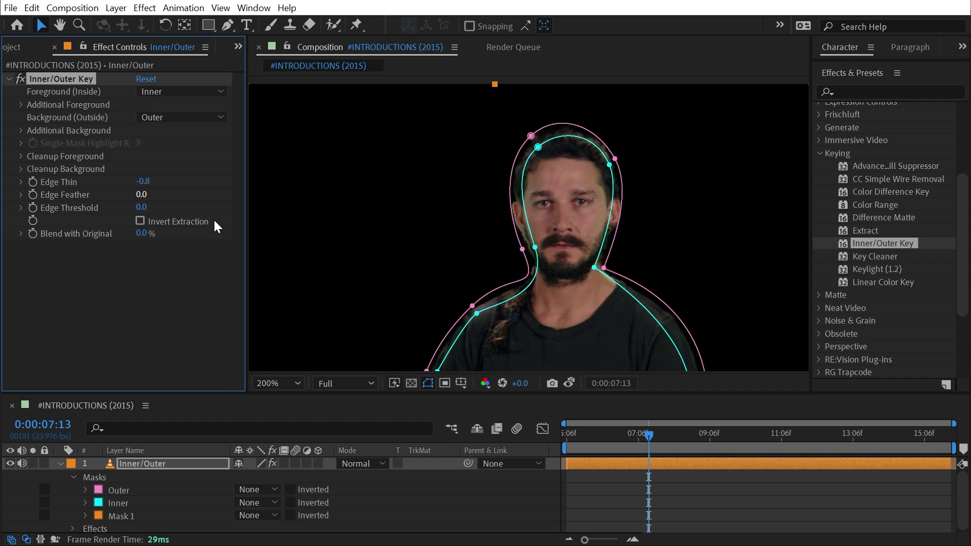
{"action": "key", "text": "ctrl+z"}
{"action": "left_click", "coordinate": [428, 383]}
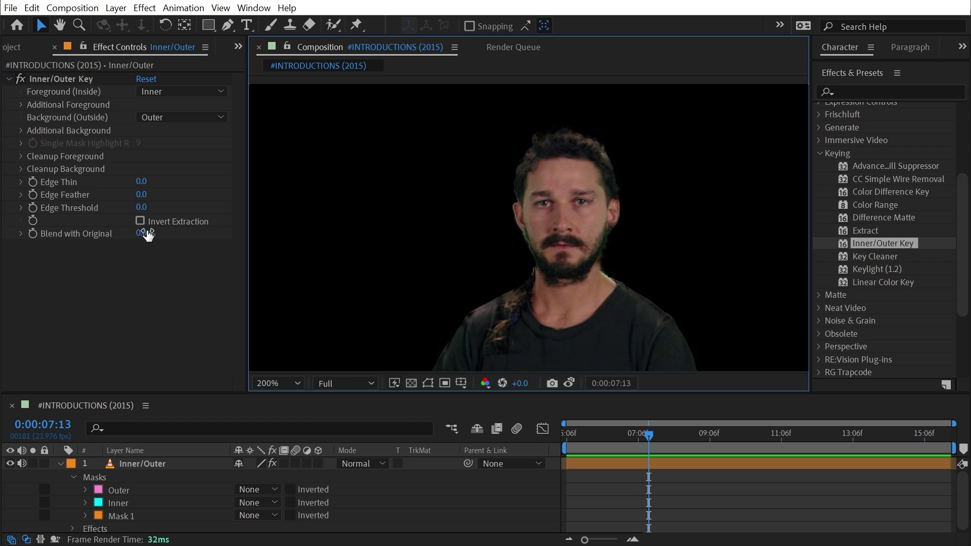
- Try an Edge Thin of about -13.3 and toggle the layer's effects off and on to compare with the original footage
{"action": "left_click_drag", "start_coordinate": [142, 182], "coordinate": [357, 305]}
{"action": "key", "text": "ctrl+z"}
{"action": "left_click_drag", "start_coordinate": [141, 181], "coordinate": [526, 258]}
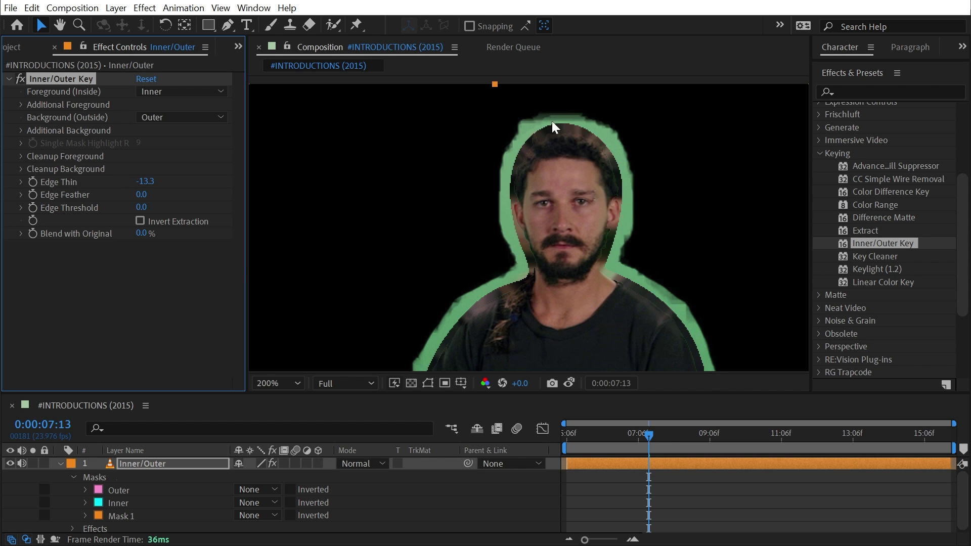
{"action": "left_click", "coordinate": [273, 464]}
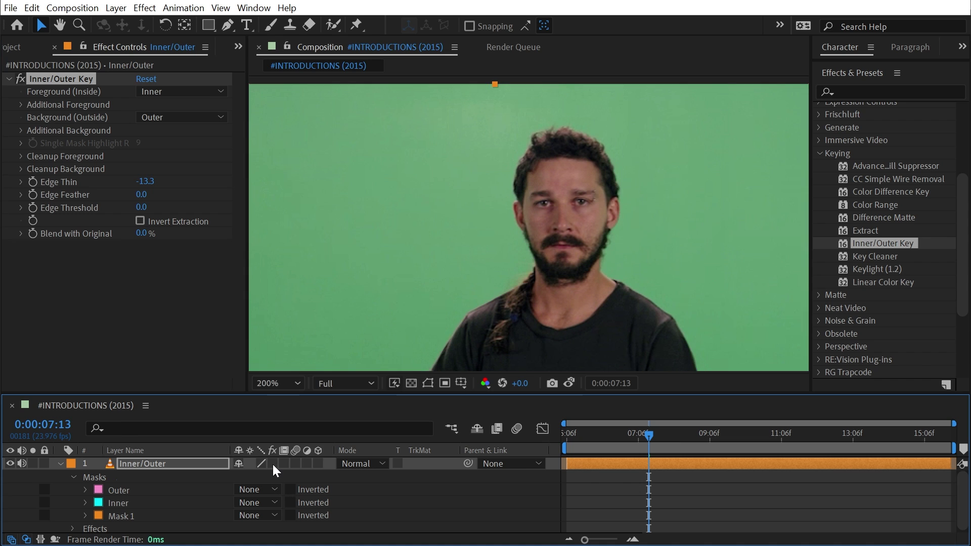
{"action": "left_click", "coordinate": [272, 464]}
{"action": "left_click", "coordinate": [272, 464]}
{"action": "left_click", "coordinate": [272, 464]}
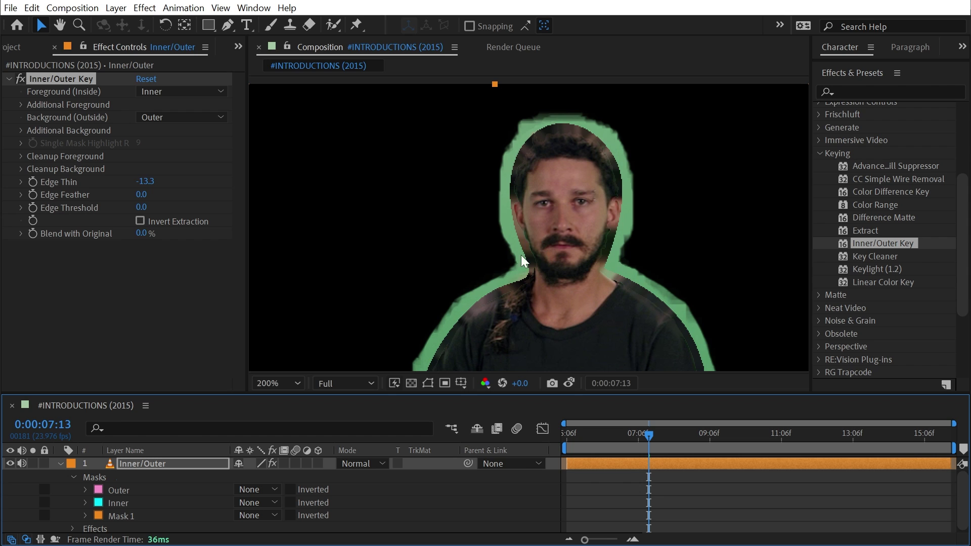
- Set the Inner/Outer Key's Edge Thin back to 0
{"action": "left_click", "coordinate": [145, 182]}
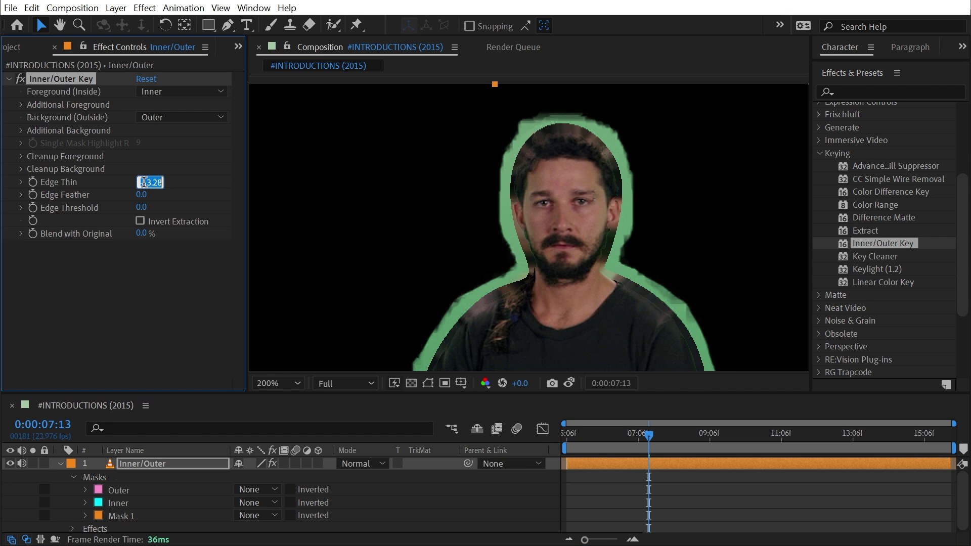
{"action": "type", "text": "0"}
{"action": "key", "text": "Return"}
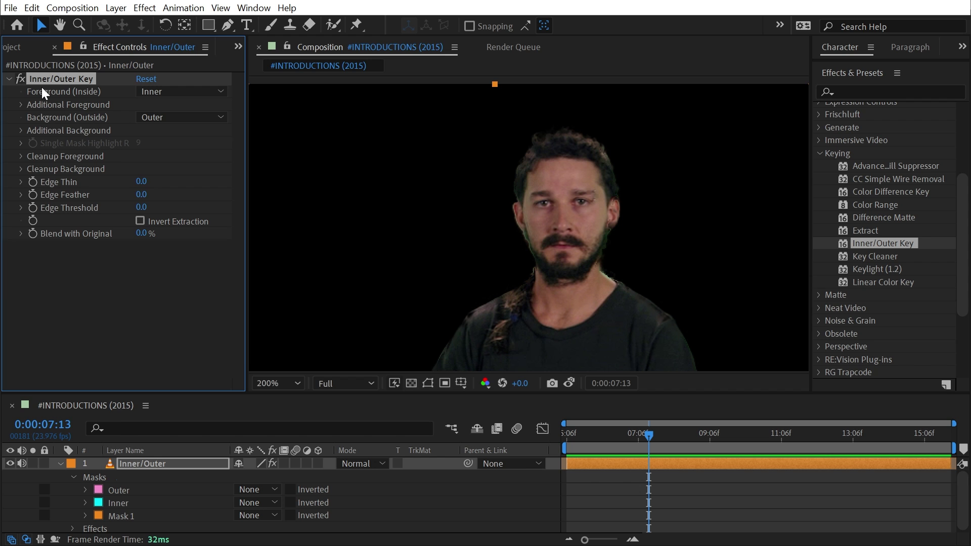
- Disable Inner/Outer Key, apply the obsolete Color Key effect, and sample the green background beside the head as Key Color
{"action": "left_click", "coordinate": [22, 78]}
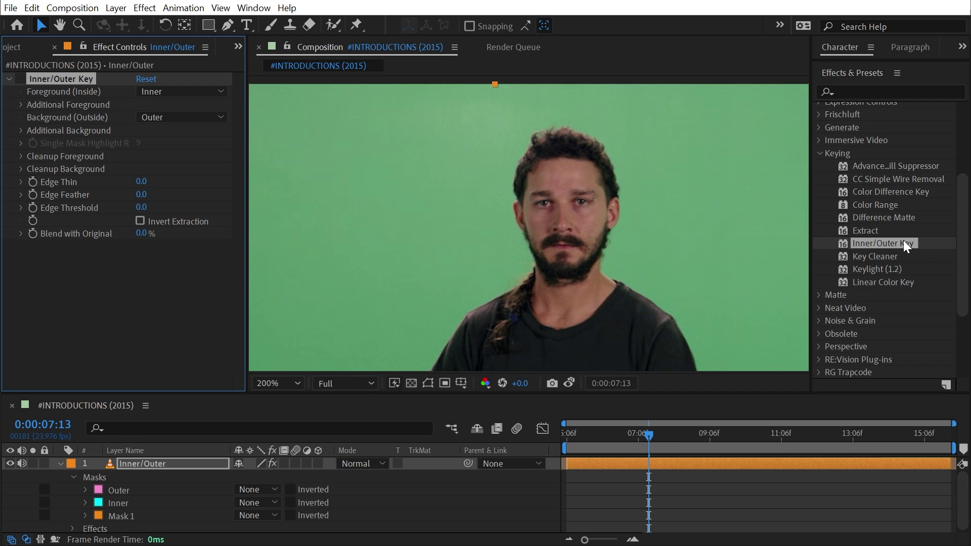
{"action": "left_click", "coordinate": [841, 333]}
{"action": "left_click_drag", "start_coordinate": [871, 260], "coordinate": [141, 318]}
{"action": "left_click", "coordinate": [163, 260]}
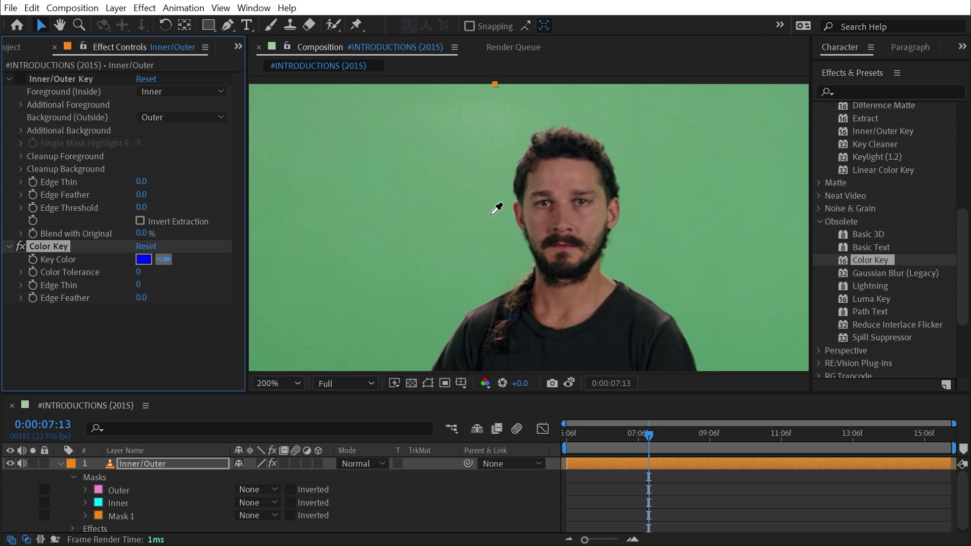
{"action": "left_click", "coordinate": [496, 206]}
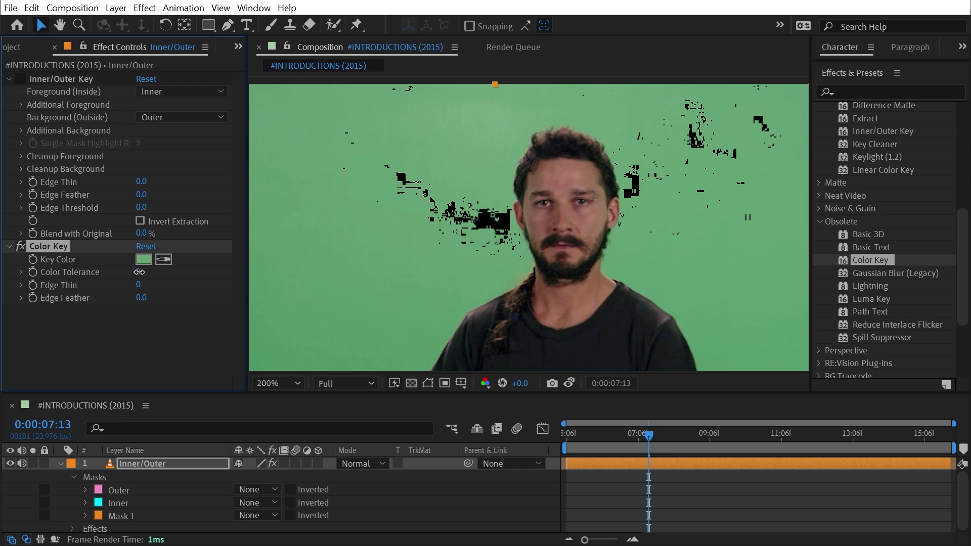
- Set the Color Key's Color Tolerance to 54 and Edge Feather to 1.0, and check the resulting edges
{"action": "left_click_drag", "start_coordinate": [139, 272], "coordinate": [155, 273]}
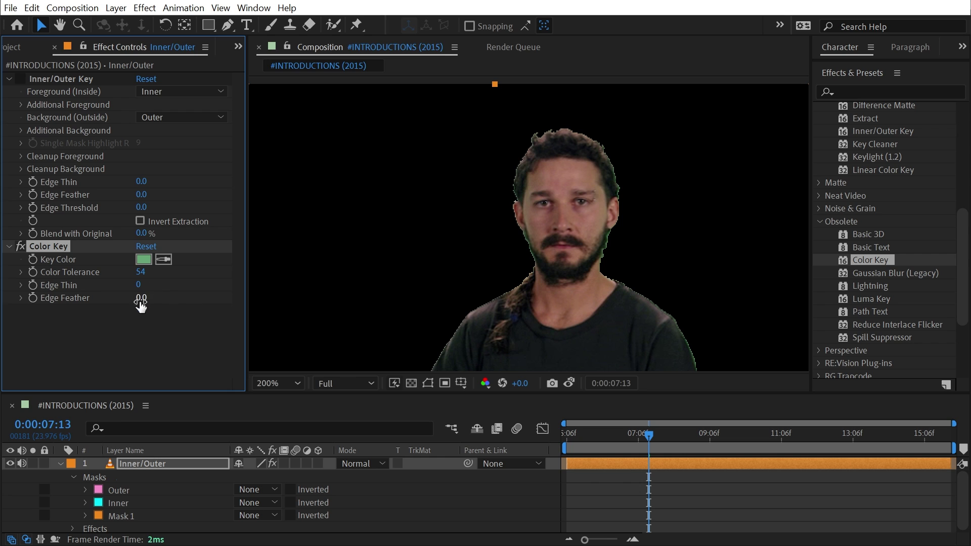
{"action": "left_click_drag", "start_coordinate": [140, 303], "coordinate": [139, 286]}
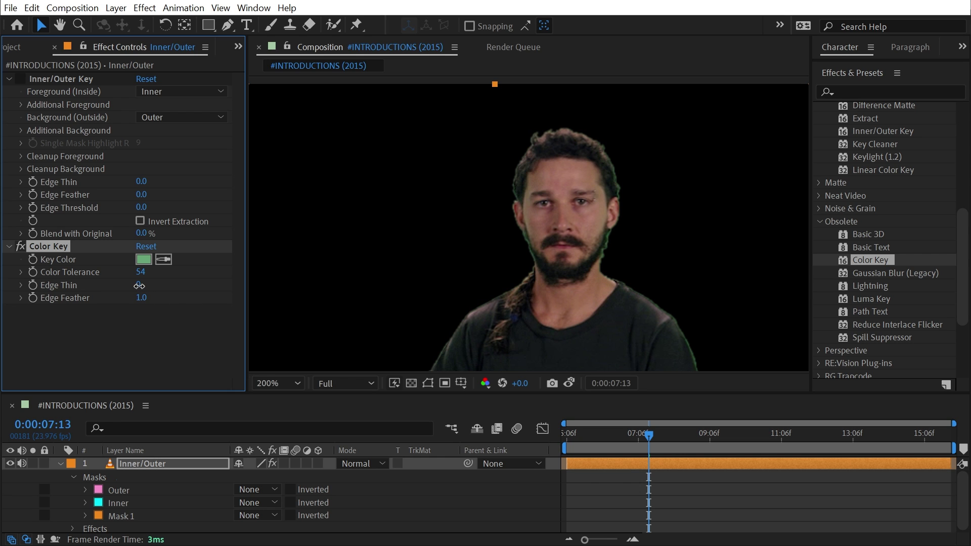
{"action": "mouse_move", "coordinate": [646, 335]}
{"action": "left_mouse_down"}
{"action": "mouse_move", "coordinate": [599, 160]}
{"action": "mouse_move", "coordinate": [696, 234]}
{"action": "mouse_move", "coordinate": [652, 341]}
{"action": "mouse_move", "coordinate": [656, 329]}
{"action": "left_mouse_up"}
{"action": "key", "text": "v"}
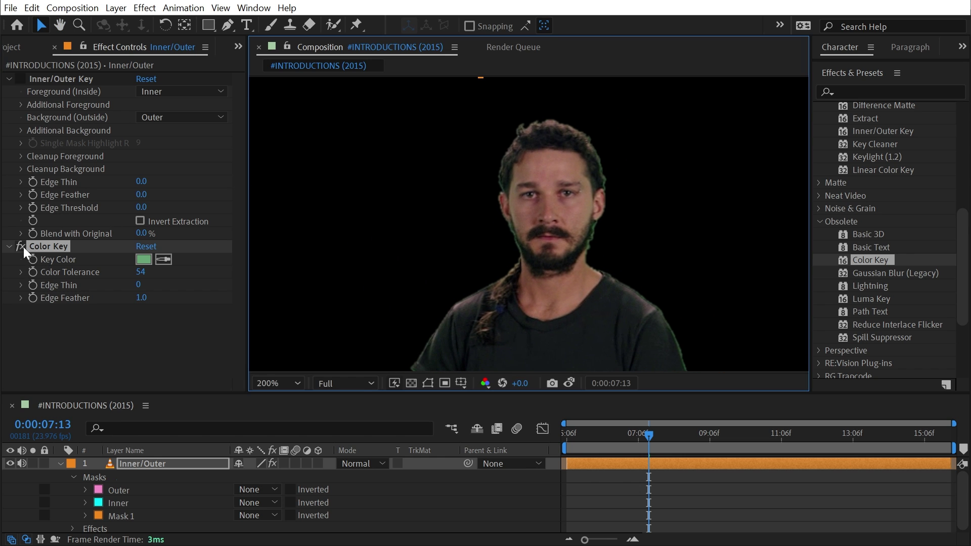
- Disable Color Key, re-enable Inner/Outer Key, and inspect its edges along the arms, jeans, shoulders and head
{"action": "left_click", "coordinate": [20, 246]}
{"action": "left_click", "coordinate": [21, 79]}
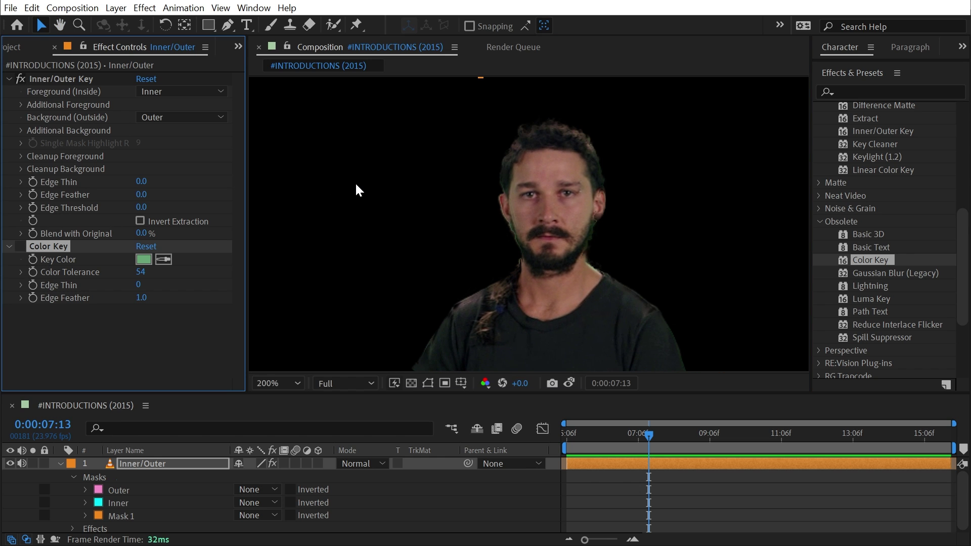
{"action": "key", "text": "h"}
{"action": "left_click_drag", "start_coordinate": [462, 303], "coordinate": [452, 107]}
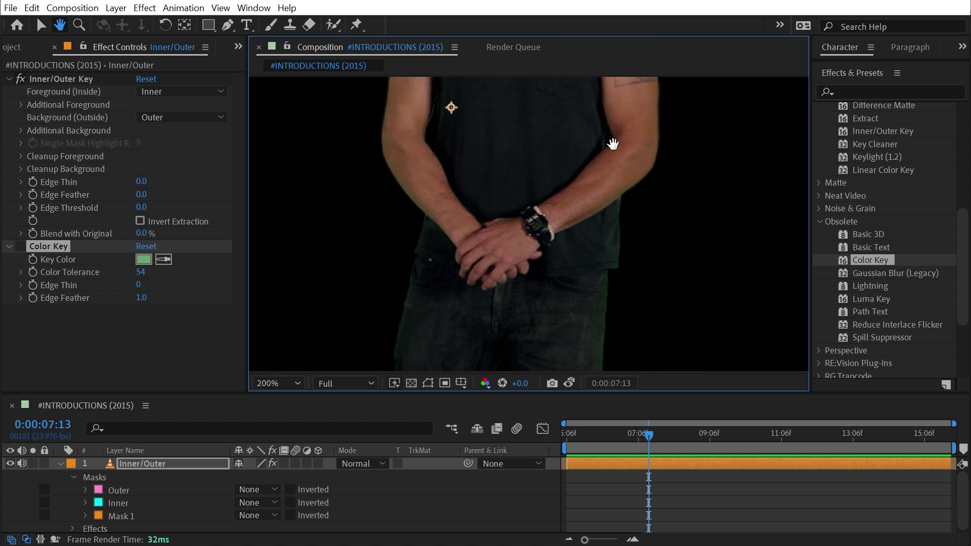
{"action": "left_click_drag", "start_coordinate": [509, 305], "coordinate": [457, 180]}
{"action": "left_click_drag", "start_coordinate": [482, 81], "coordinate": [483, 278]}
{"action": "left_click_drag", "start_coordinate": [524, 89], "coordinate": [508, 234]}
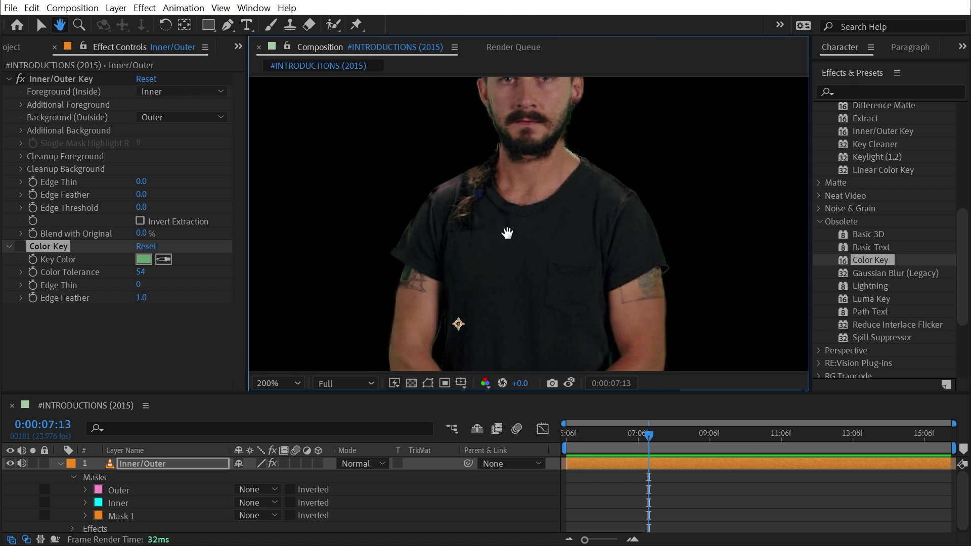
{"action": "left_click_drag", "start_coordinate": [552, 81], "coordinate": [555, 221]}
{"action": "key", "text": "v"}
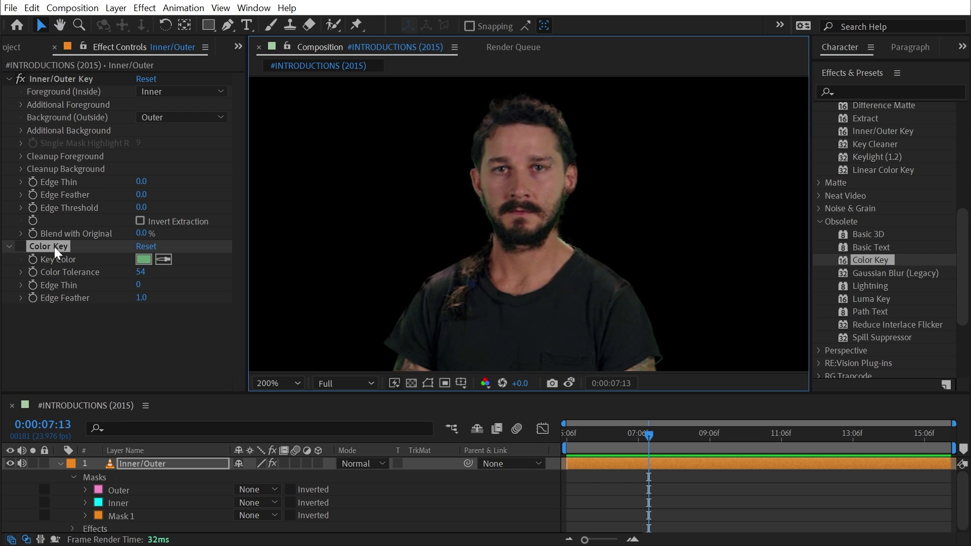
- Delete the Color Key effect from the layer and activate the Roto Brush tool
{"action": "left_click", "coordinate": [53, 247]}
{"action": "key", "text": "Delete"}
{"action": "left_click", "coordinate": [333, 24]}
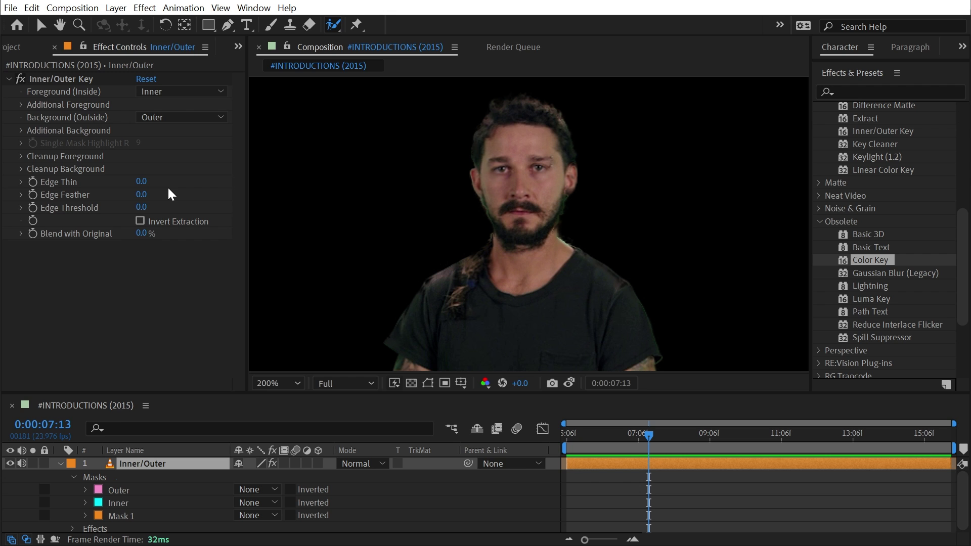
- Try adjusting Edge Feather, and switch Invert Extraction on and off to preview the inverted key
{"action": "left_click_drag", "start_coordinate": [144, 195], "coordinate": [62, 228]}
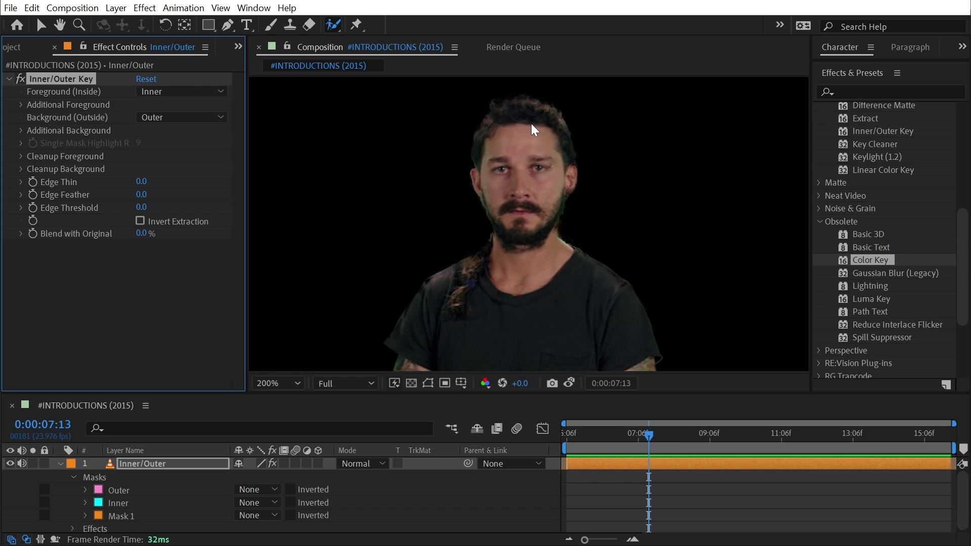
{"action": "left_click", "coordinate": [140, 221]}
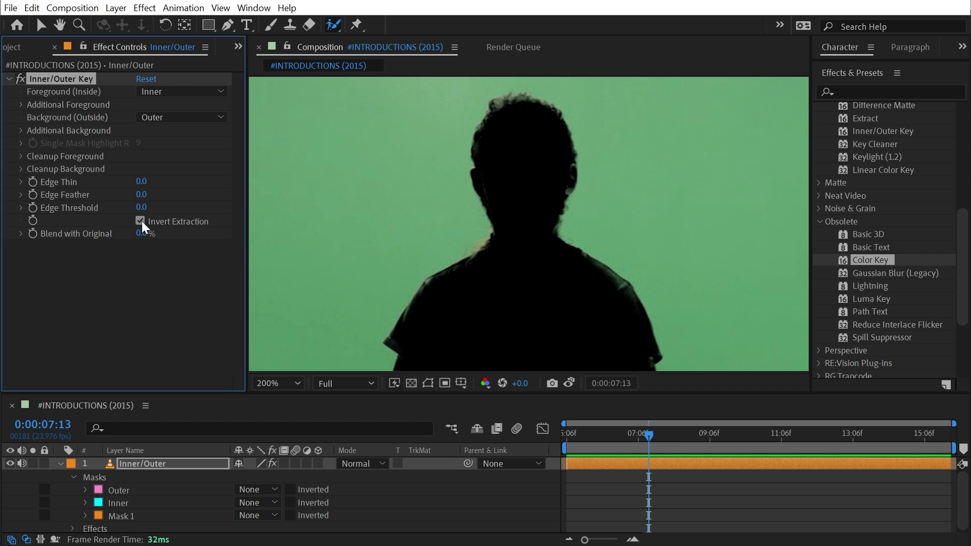
{"action": "key", "text": "comma"}
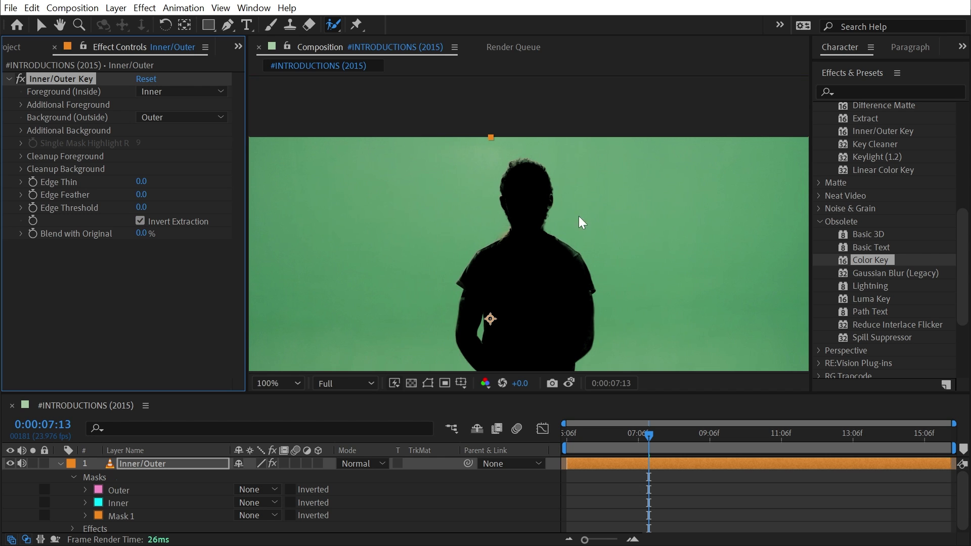
{"action": "key", "text": "period"}
{"action": "left_click", "coordinate": [140, 221]}
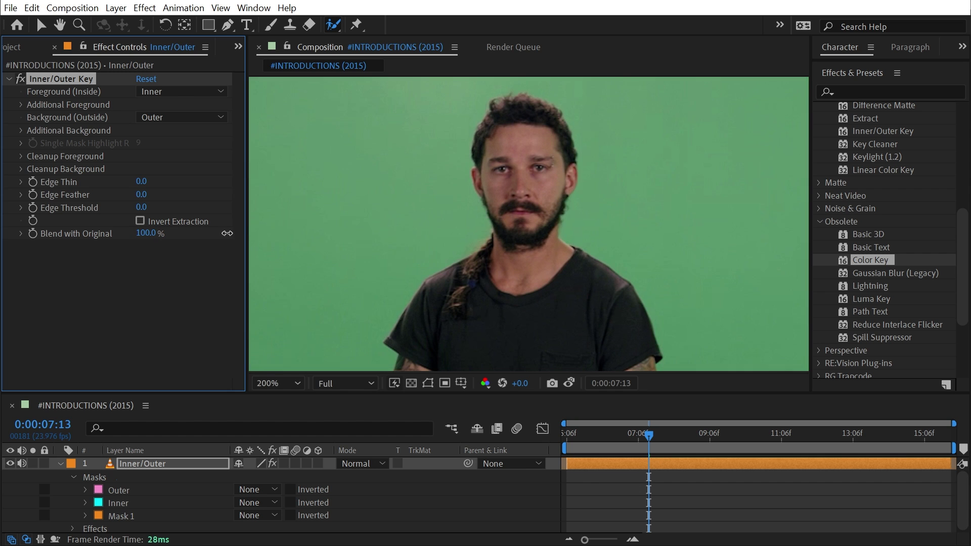
- Try Blend with Original at 100%, undo it, and deselect the layer to check the whole keyed figure
{"action": "left_click_drag", "start_coordinate": [198, 236], "coordinate": [332, 241]}
{"action": "key", "text": "ctrl+z"}
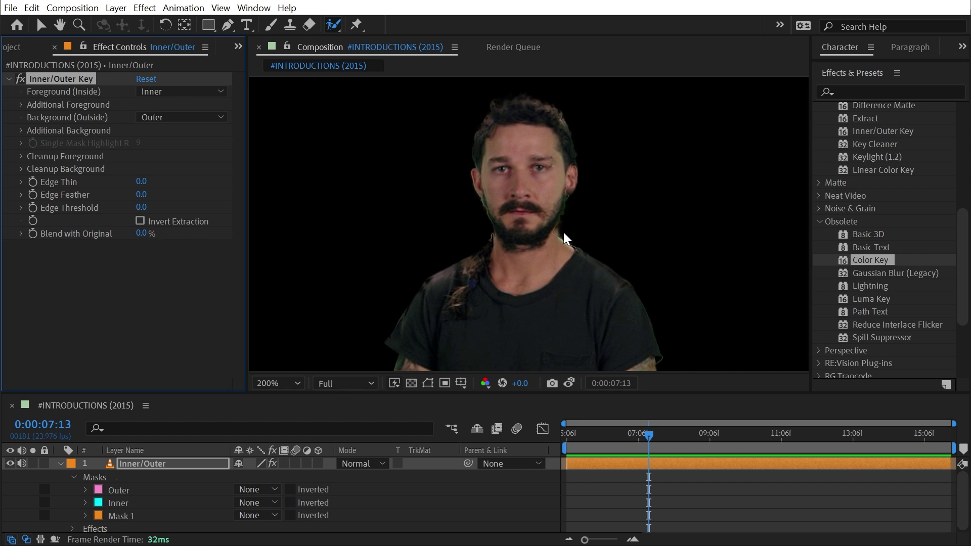
{"action": "left_click", "coordinate": [564, 235]}
{"action": "key", "text": "shift+slash"}
{"action": "left_click", "coordinate": [802, 184]}
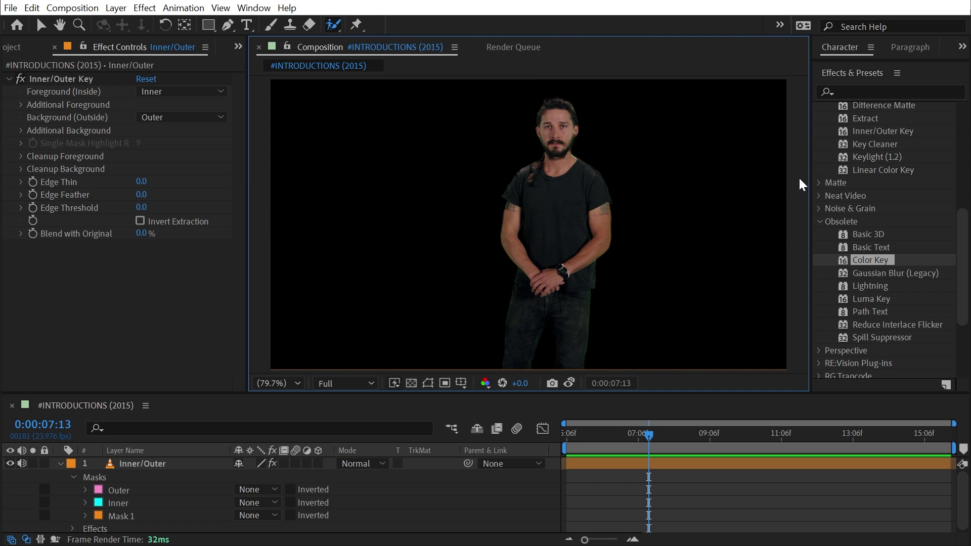